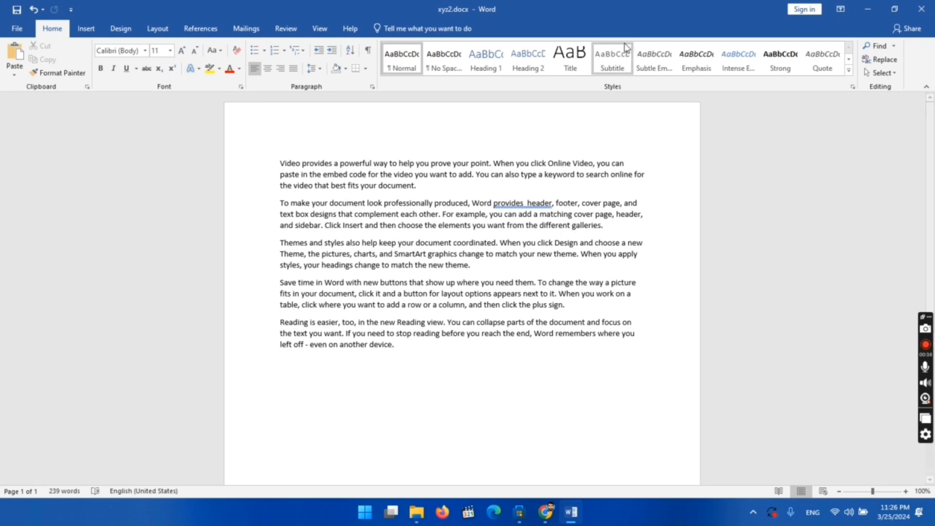
- Search the document for "PO" and go to the first match
{"action": "left_click", "coordinate": [892, 47]}
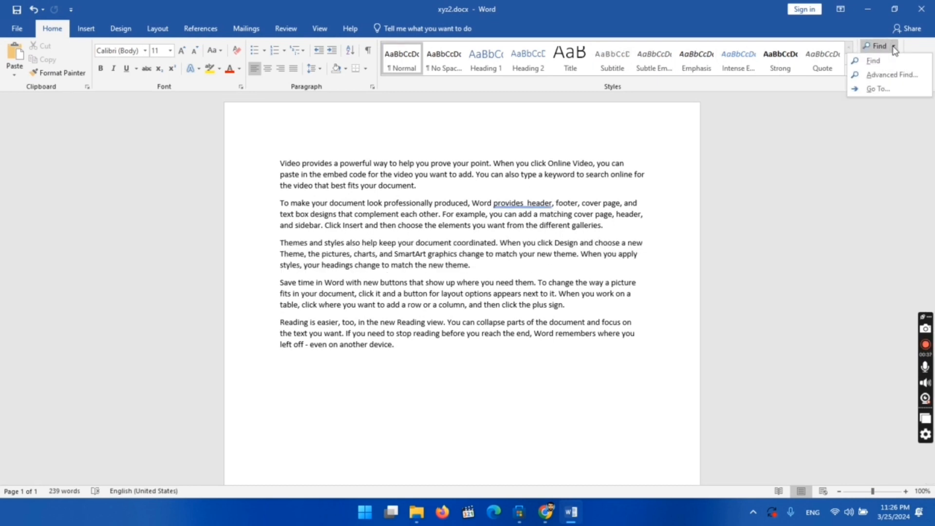
{"action": "left_click", "coordinate": [873, 61]}
{"action": "type", "text": "PO"}
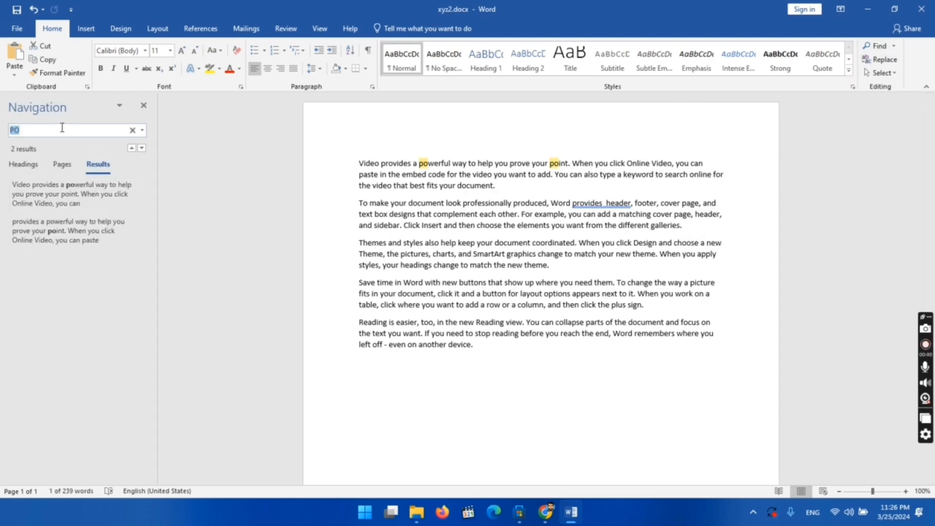
{"action": "left_click", "coordinate": [62, 128]}
{"action": "key", "text": "BackSpace"}
{"action": "key", "text": "BackSpace"}
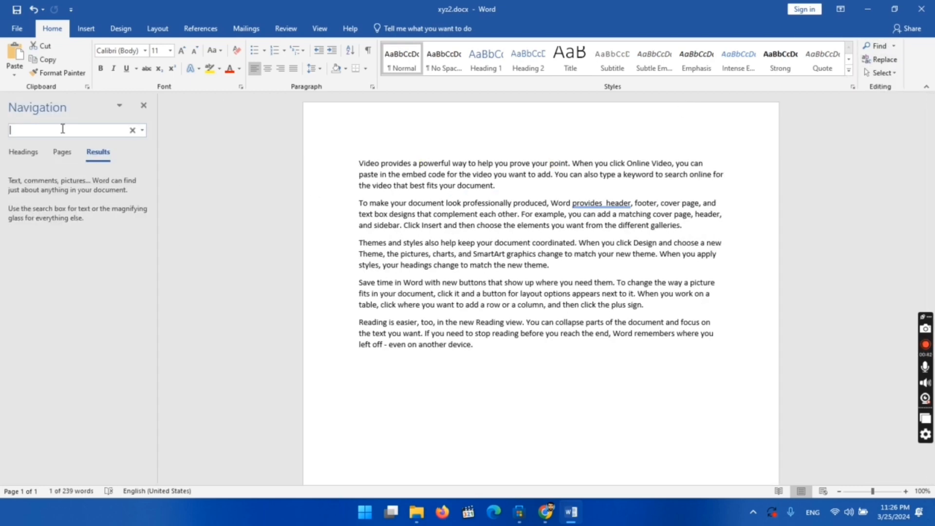
{"action": "type", "text": "PO"}
{"action": "key", "text": "Return"}
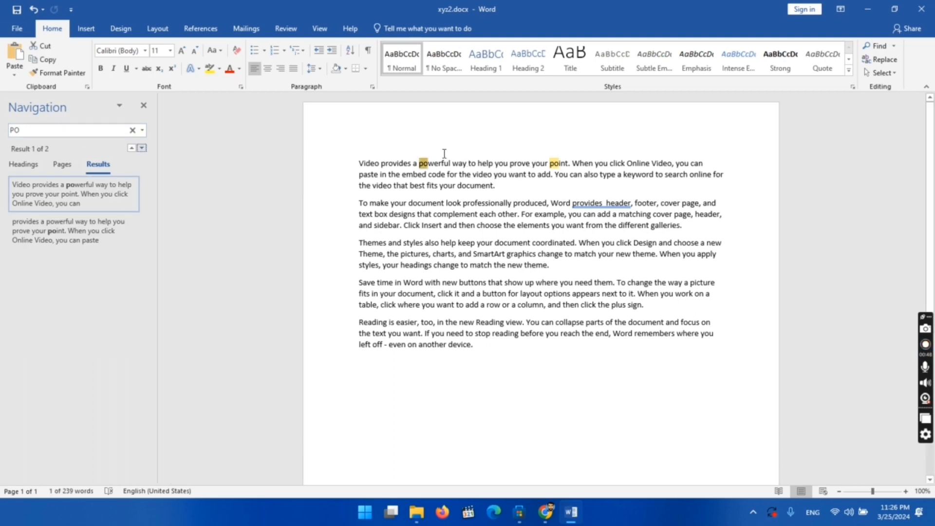
- Examine the "PO" matches in the first paragraph's words "powerful" and "point", and close the search pane
{"action": "left_click_drag", "start_coordinate": [451, 162], "coordinate": [420, 162]}
{"action": "left_click", "coordinate": [420, 163]}
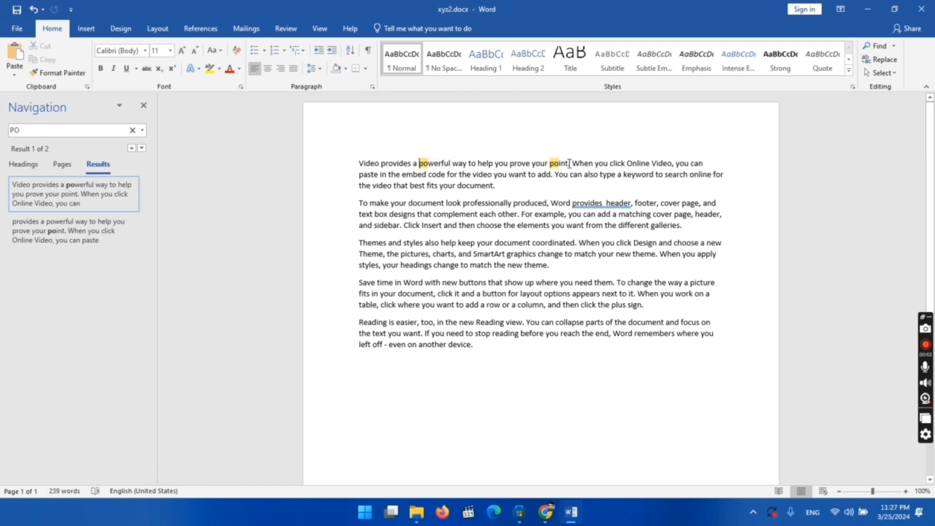
{"action": "left_click_drag", "start_coordinate": [569, 163], "coordinate": [555, 165]}
{"action": "left_click", "coordinate": [555, 165]}
{"action": "left_click", "coordinate": [618, 167]}
{"action": "left_click", "coordinate": [143, 105]}
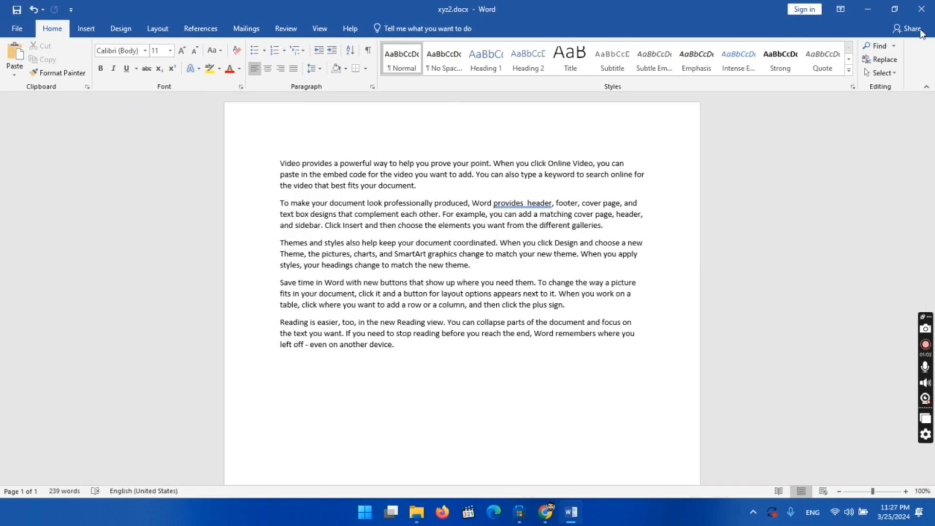
- Replace all occurrences of "PO" with "IM" throughout the document and close the Find and Replace dialog
{"action": "left_click", "coordinate": [882, 60]}
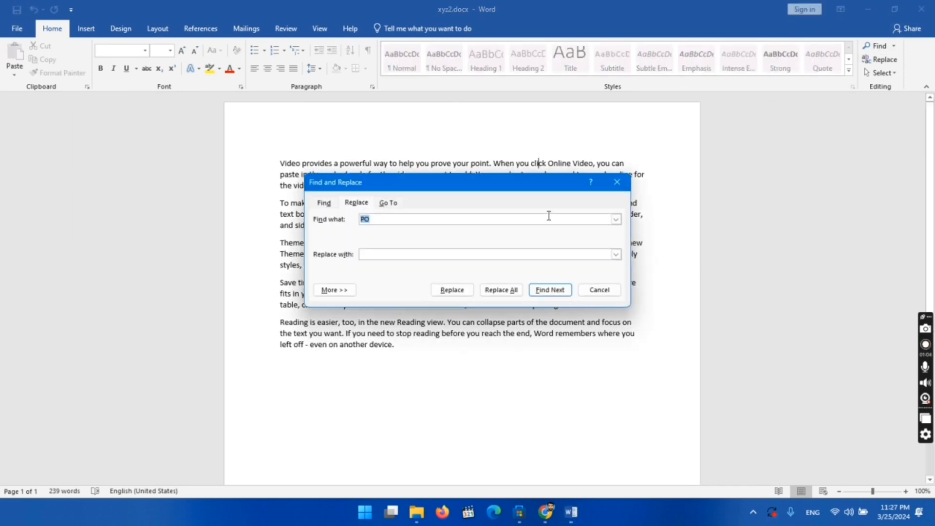
{"action": "left_click_drag", "start_coordinate": [536, 189], "coordinate": [686, 191]}
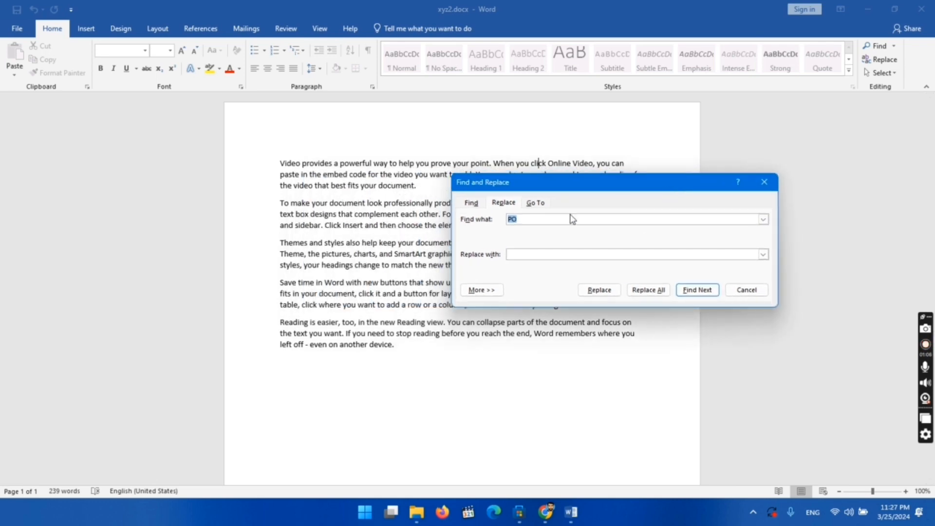
{"action": "left_click", "coordinate": [555, 219]}
{"action": "left_click", "coordinate": [555, 252]}
{"action": "type", "text": "IM"}
{"action": "left_click", "coordinate": [656, 295]}
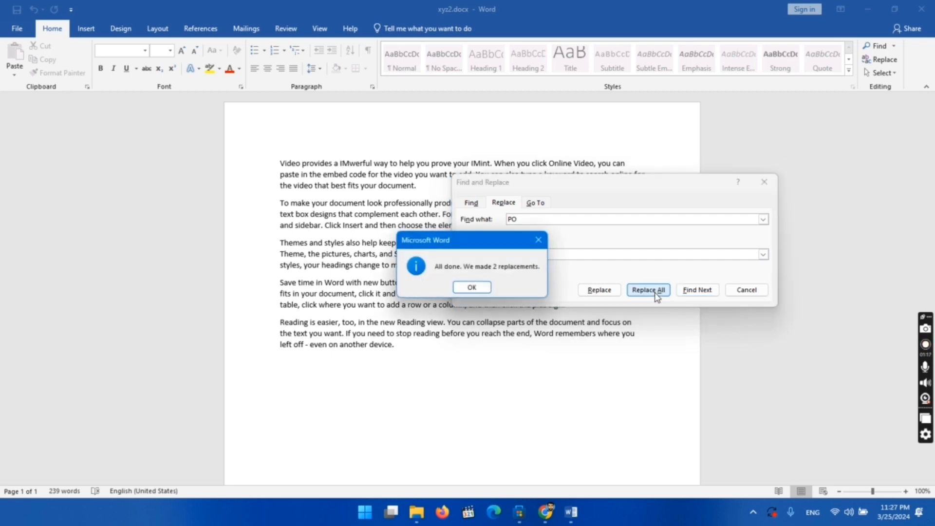
{"action": "left_click", "coordinate": [472, 288]}
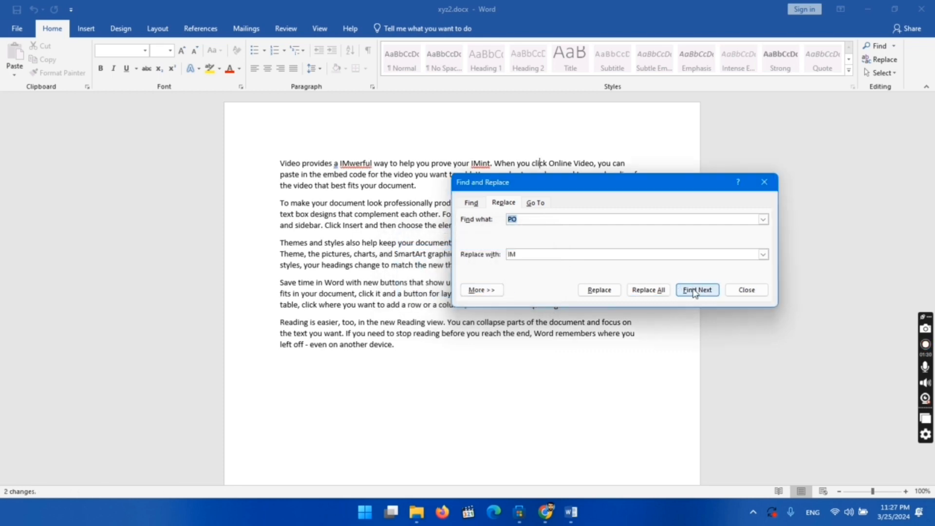
{"action": "left_click", "coordinate": [747, 290]}
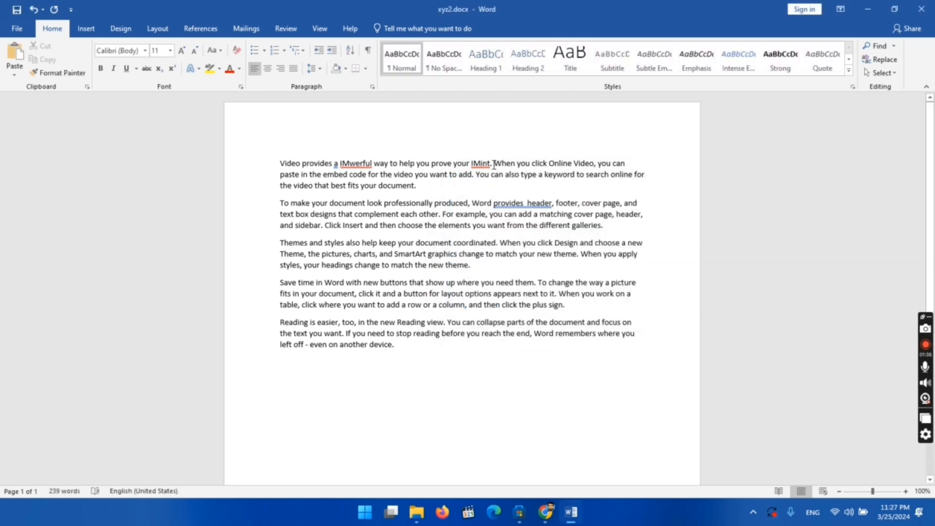
- Examine the replaced words "IMint" and "IMwerful" in the first paragraph
{"action": "left_click_drag", "start_coordinate": [490, 164], "coordinate": [480, 162]}
{"action": "left_click", "coordinate": [470, 164]}
{"action": "left_click_drag", "start_coordinate": [372, 160], "coordinate": [339, 163]}
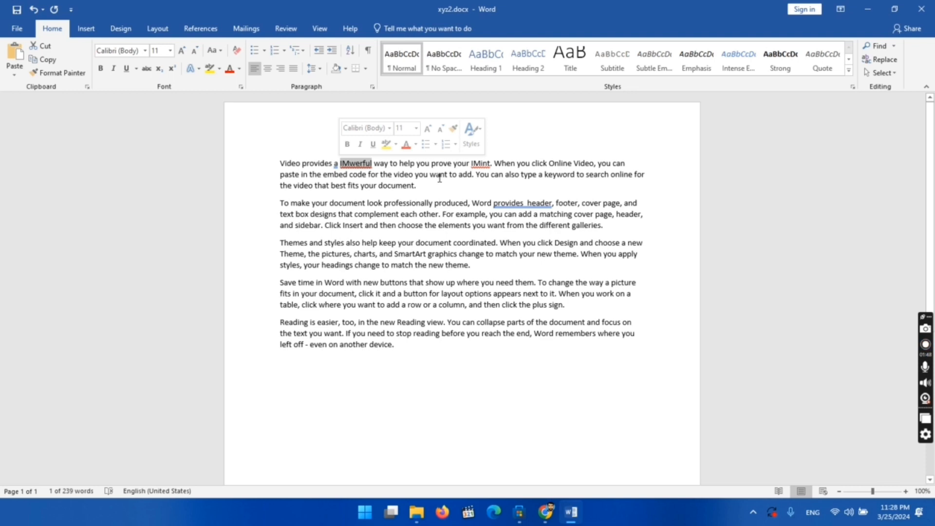
{"action": "left_click", "coordinate": [440, 177]}
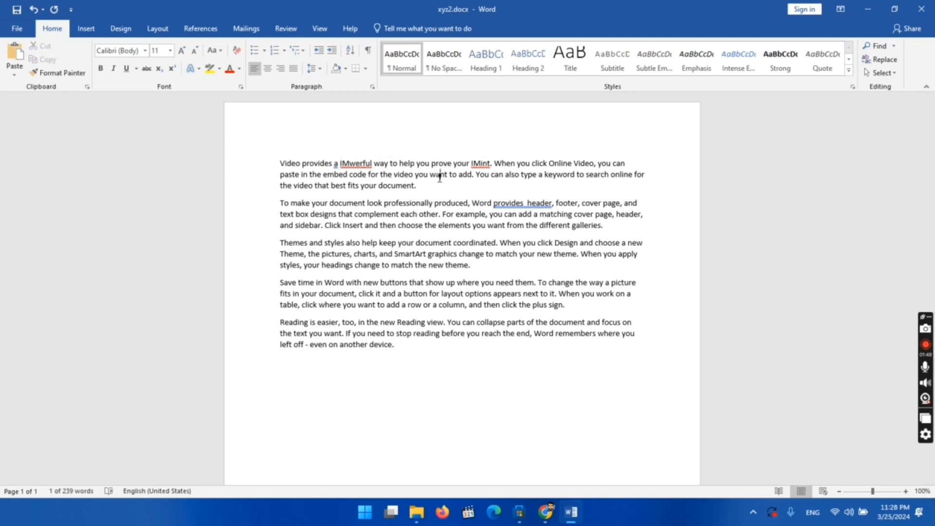
{"action": "left_click", "coordinate": [545, 242]}
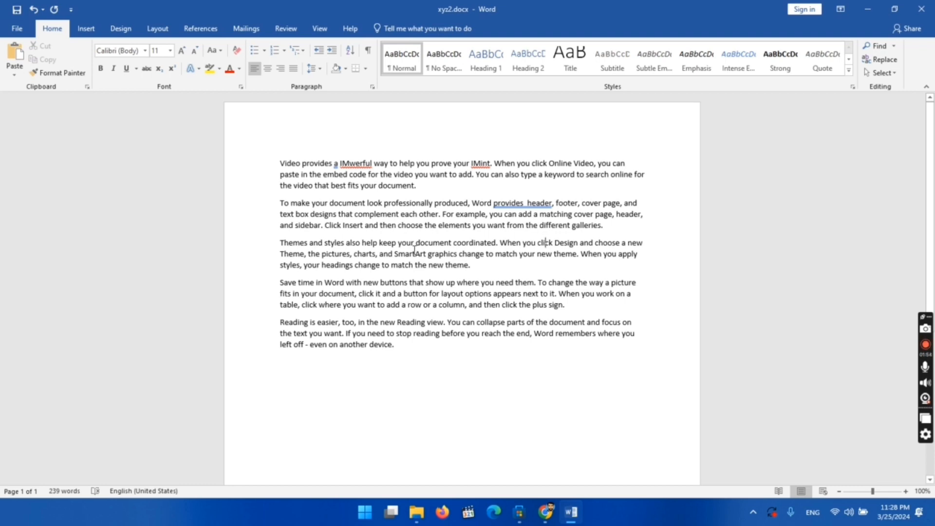
- Insert a page number at the bottom of the page in the Plain Number 2 style and return to the body text
{"action": "left_click", "coordinate": [95, 32]}
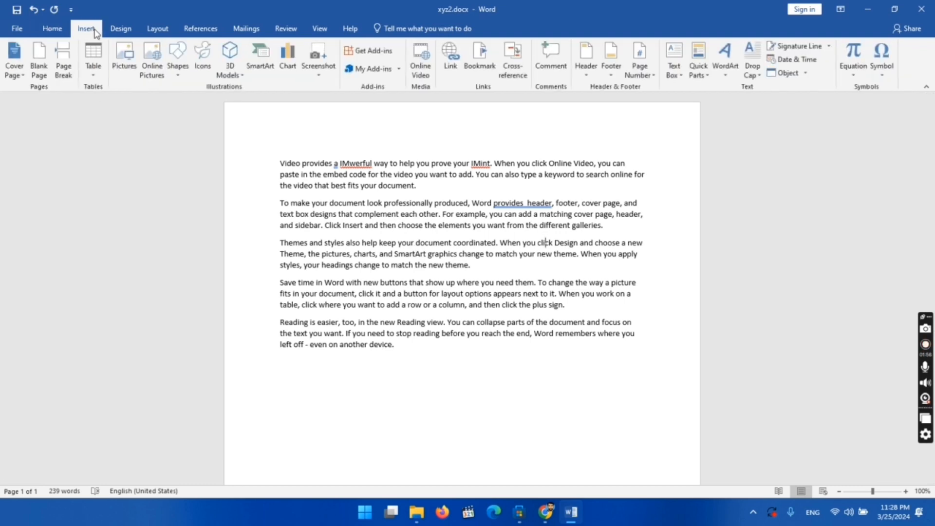
{"action": "left_click", "coordinate": [639, 68]}
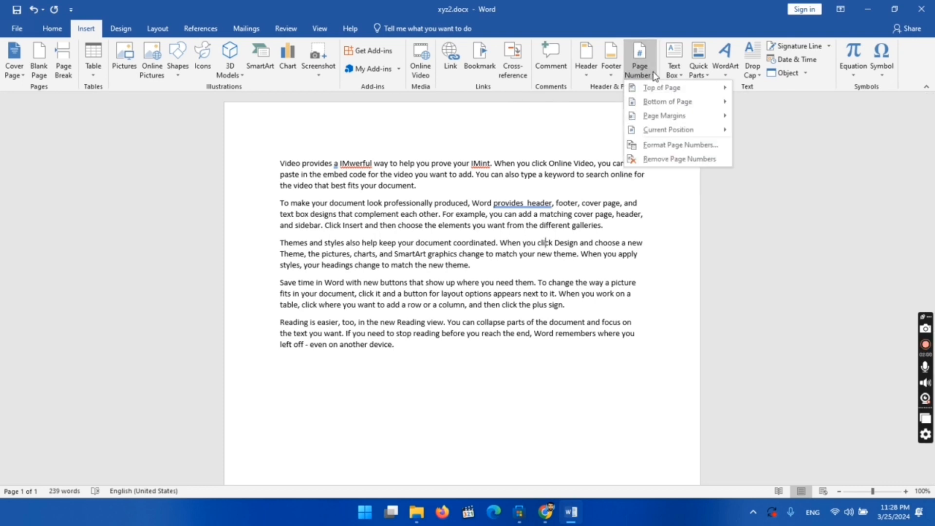
{"action": "mouse_move", "coordinate": [659, 91]}
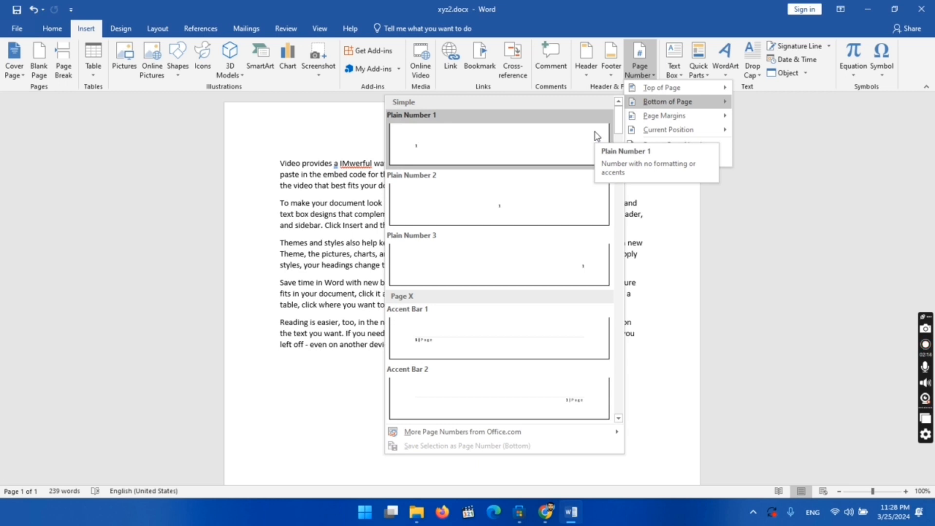
{"action": "left_click", "coordinate": [573, 192]}
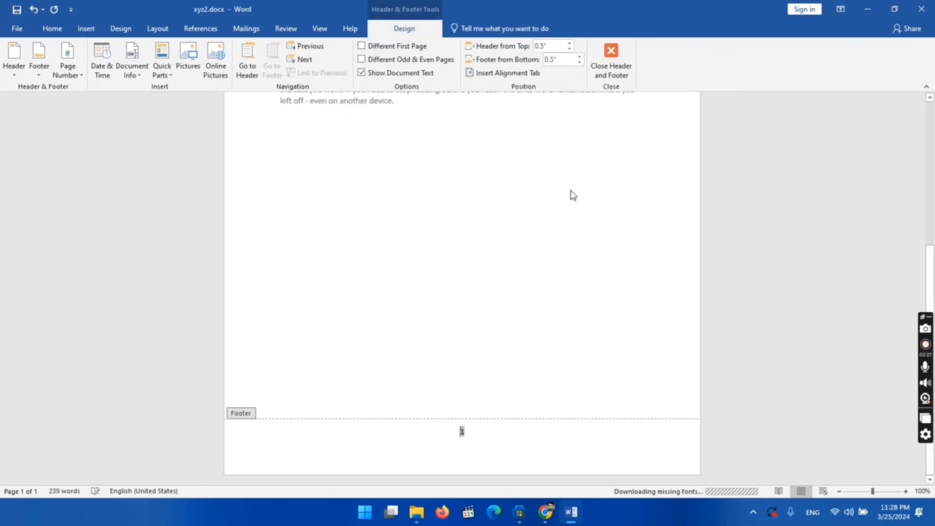
{"action": "left_click", "coordinate": [486, 433]}
{"action": "scroll", "coordinate": [486, 433], "scroll_direction": "up", "scroll_amount": 7}
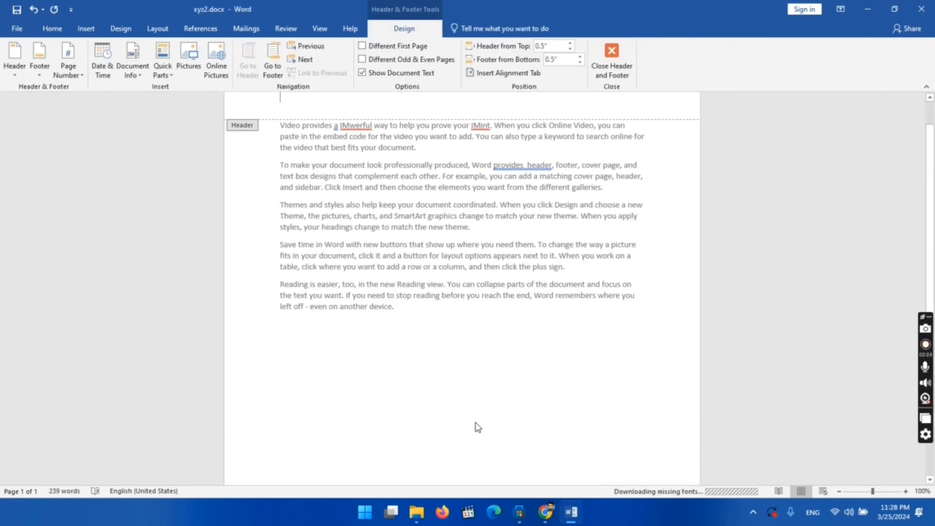
{"action": "double_click", "coordinate": [463, 367]}
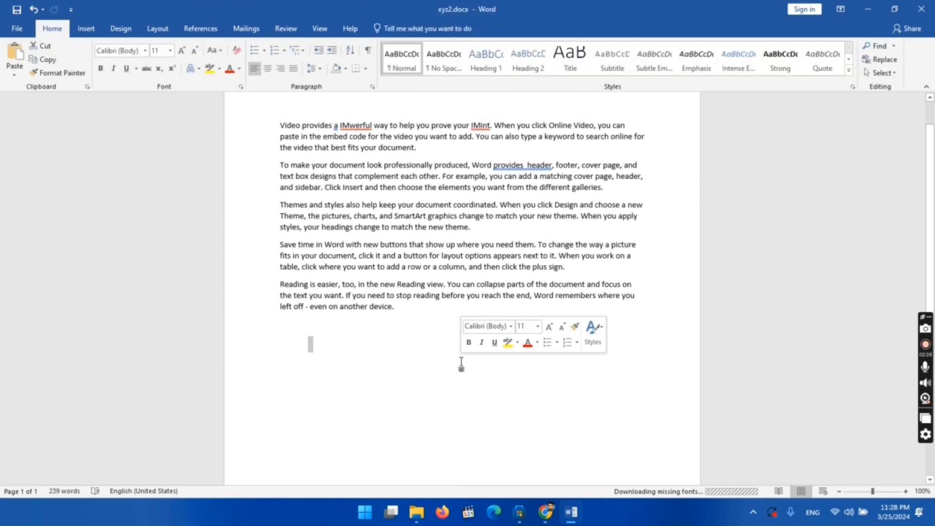
- Add empty paragraphs below the body text until the document extends onto a third page
{"action": "key", "text": "Return"}
{"action": "key", "text": "Return"}
{"action": "key", "text": "Return"}
{"action": "key", "text": "Return"}
{"action": "key", "text": "Return"}
{"action": "key", "text": "Return"}
{"action": "key", "text": "Return"}
{"action": "key", "text": "Return"}
{"action": "key", "text": "Return"}
{"action": "key", "text": "Return"}
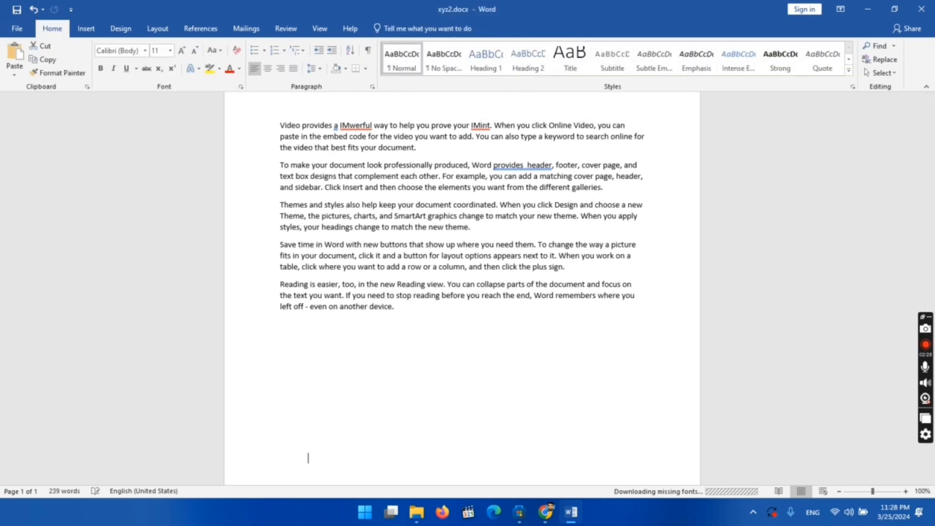
{"action": "key", "text": "Return"}
{"action": "key", "text": "Return"}
{"action": "key", "text": "Return"}
{"action": "key", "text": "Return"}
{"action": "key", "text": "Return"}
{"action": "key", "text": "Return"}
{"action": "key", "text": "Return"}
{"action": "key", "text": "Return"}
{"action": "key", "text": "Return"}
{"action": "key", "text": "Return"}
{"action": "key", "text": "Return"}
{"action": "key", "text": "Return"}
{"action": "key", "text": "Return"}
{"action": "key", "text": "Return"}
{"action": "key", "text": "Return"}
{"action": "key", "text": "Return"}
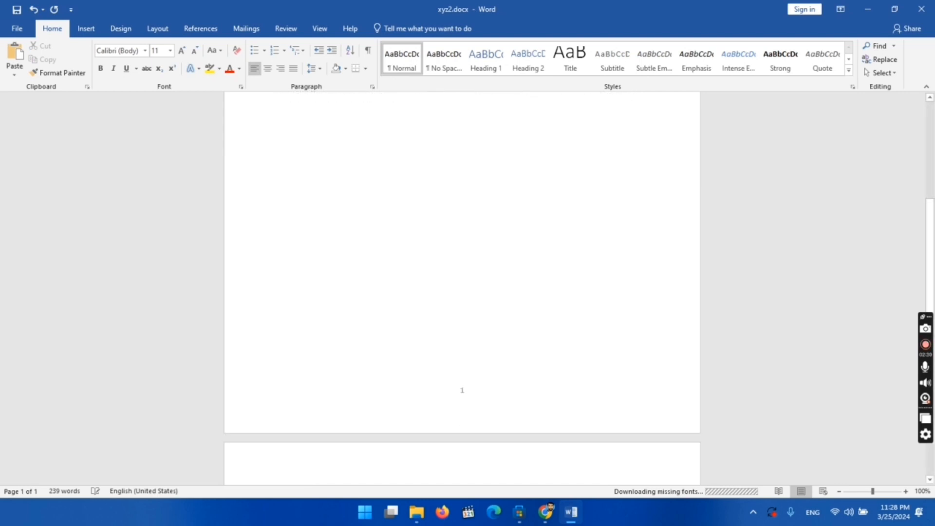
{"action": "key", "text": "Return"}
{"action": "key", "text": "Return"}
{"action": "key", "text": "Return"}
{"action": "key", "text": "Return"}
{"action": "key", "text": "Return"}
{"action": "key", "text": "Return"}
{"action": "key", "text": "Return"}
{"action": "key", "text": "Return"}
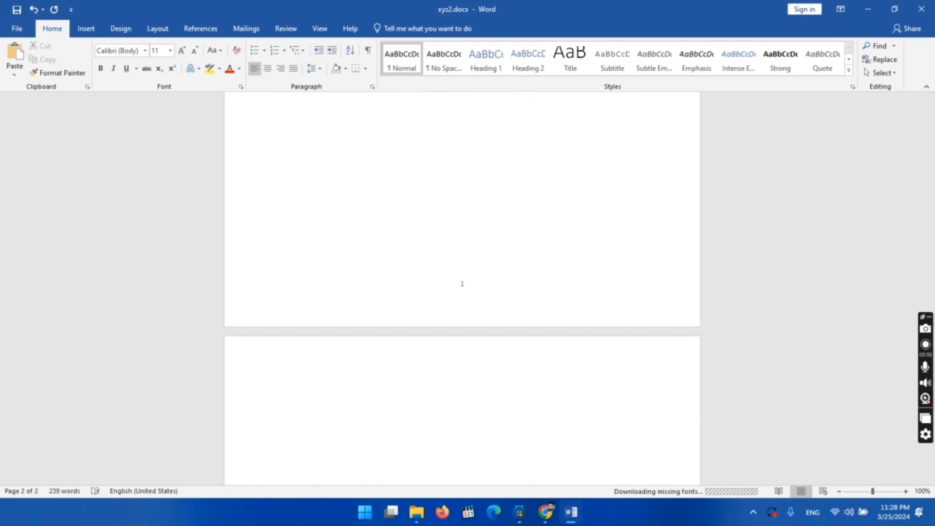
{"action": "key", "text": "Return"}
{"action": "key", "text": "Return"}
{"action": "key", "text": "Return"}
{"action": "key", "text": "Return"}
{"action": "key", "text": "Return"}
{"action": "key", "text": "Return"}
{"action": "key", "text": "Return"}
{"action": "key", "text": "Return"}
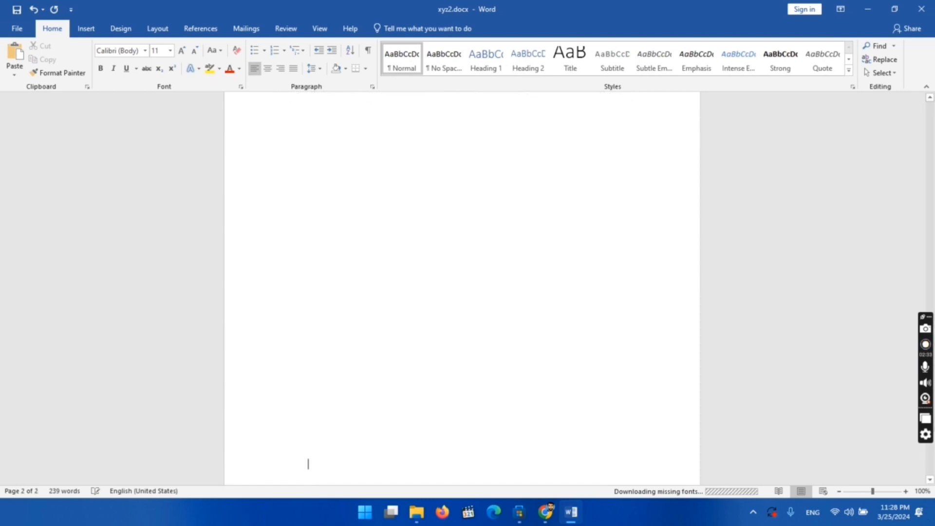
{"action": "key", "text": "Return"}
{"action": "key", "text": "Return"}
{"action": "key", "text": "Return"}
{"action": "key", "text": "Return"}
{"action": "key", "text": "Return"}
{"action": "key", "text": "Return"}
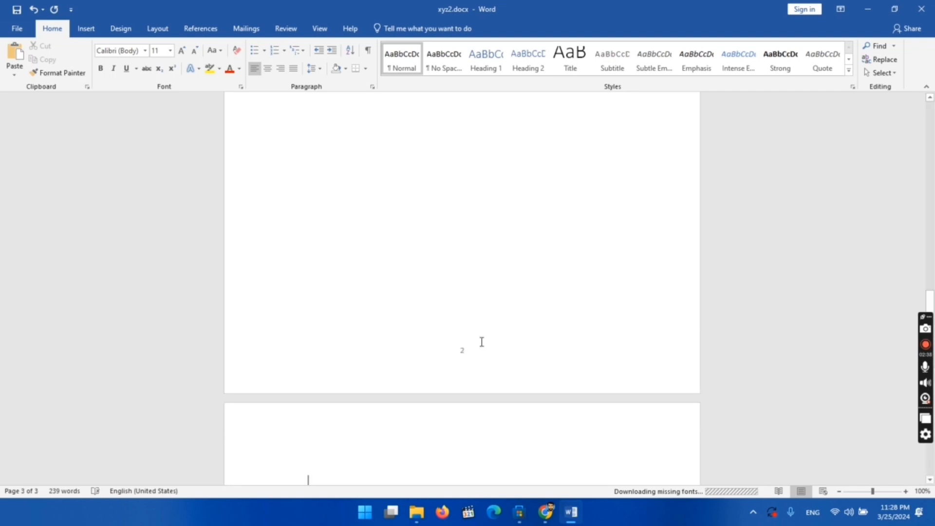
- Check the page number in the second page's footer and return to the beginning of the document
{"action": "double_click", "coordinate": [469, 350]}
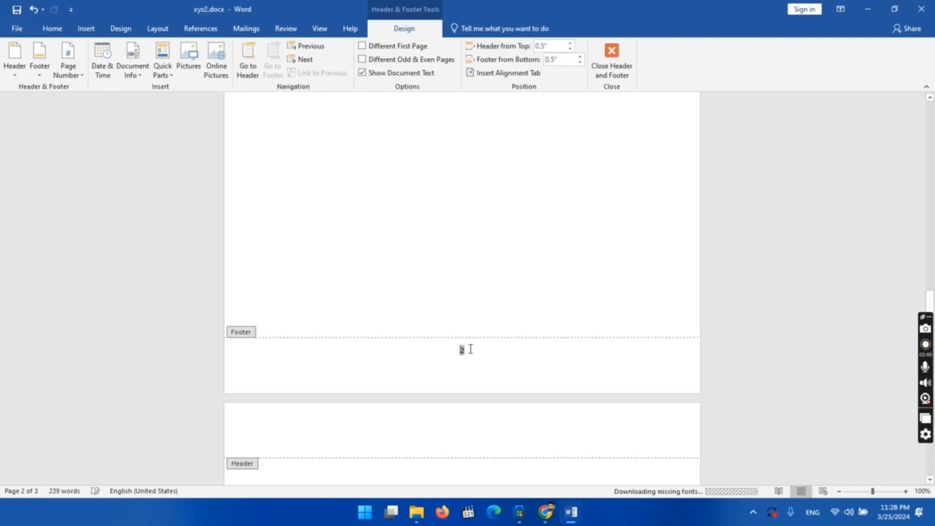
{"action": "double_click", "coordinate": [508, 309]}
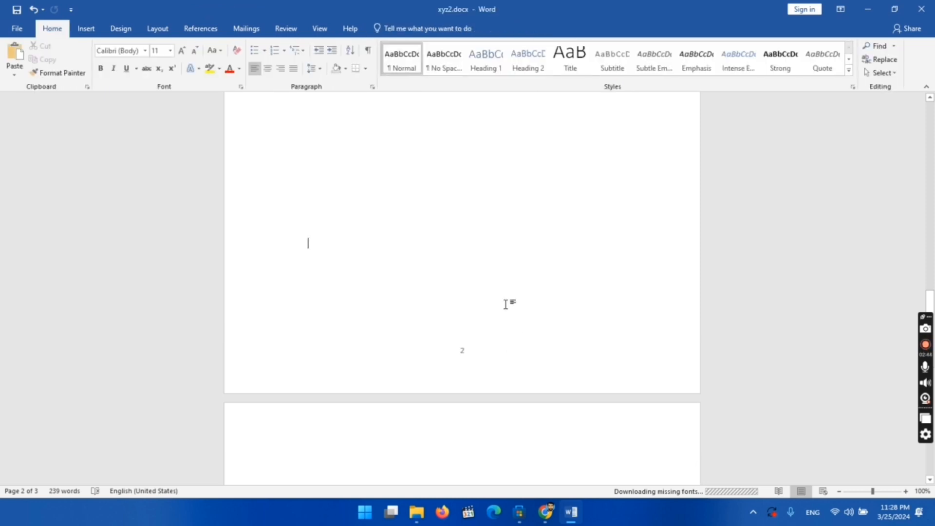
{"action": "key", "text": "Up"}
{"action": "key", "text": "Up"}
{"action": "key", "text": "Up"}
{"action": "key", "text": "Up"}
{"action": "key", "text": "Up"}
{"action": "key", "text": "Up"}
{"action": "key", "text": "Up"}
{"action": "key", "text": "Up"}
{"action": "key", "text": "Up"}
{"action": "key", "text": "Up"}
{"action": "key", "text": "Up"}
{"action": "key", "text": "Up"}
{"action": "key", "text": "Up"}
{"action": "key", "text": "Up"}
{"action": "key", "text": "Up"}
{"action": "key", "text": "Up"}
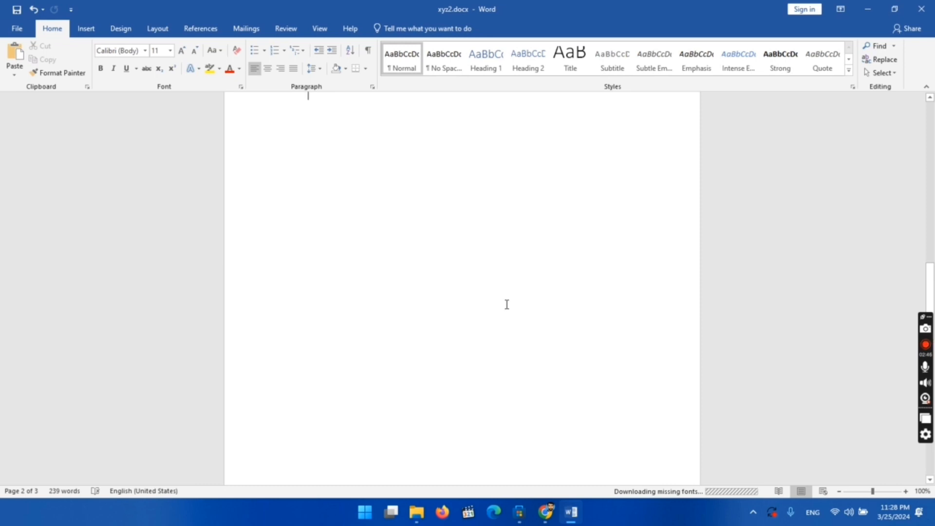
{"action": "key", "text": "Up"}
{"action": "key", "text": "Up"}
{"action": "key", "text": "Up"}
{"action": "key", "text": "Up"}
{"action": "key", "text": "Up"}
{"action": "key", "text": "Up"}
{"action": "key", "text": "Up"}
{"action": "key", "text": "Up"}
{"action": "key", "text": "Up"}
{"action": "key", "text": "Up"}
{"action": "key", "text": "Up"}
{"action": "key", "text": "Up"}
{"action": "key", "text": "Up"}
{"action": "key", "text": "Up"}
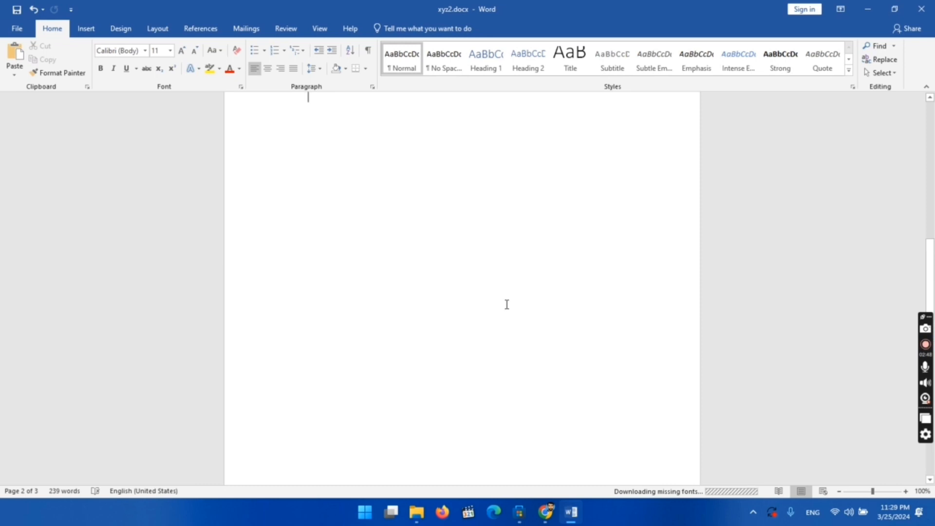
{"action": "key", "text": "Up"}
{"action": "key", "text": "Up"}
{"action": "key", "text": "Up"}
{"action": "key", "text": "Up"}
{"action": "key", "text": "Up"}
{"action": "key", "text": "Up"}
{"action": "key", "text": "Up"}
{"action": "key", "text": "Up"}
{"action": "key", "text": "Up"}
{"action": "key", "text": "Up"}
{"action": "key", "text": "Up"}
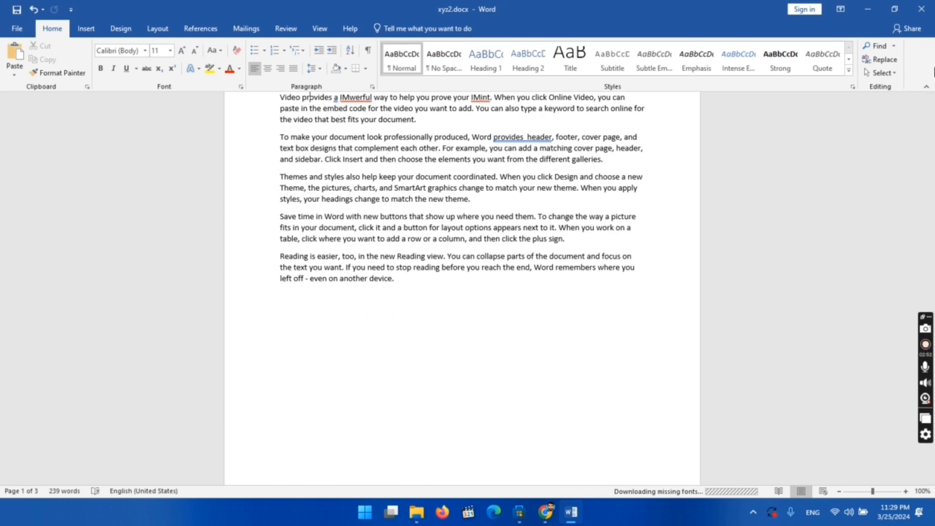
{"action": "left_click_drag", "start_coordinate": [930, 144], "coordinate": [932, 93]}
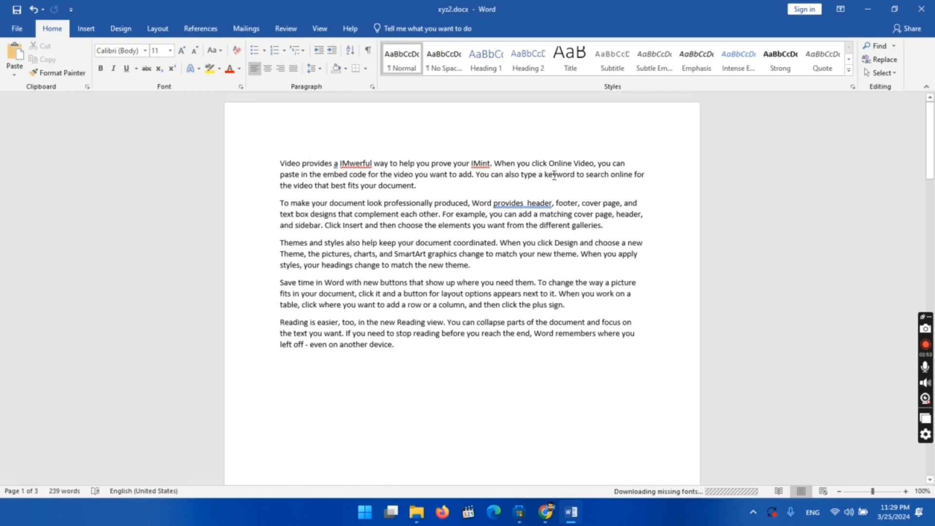
- Add an empty paragraph above the first paragraph and insert the built-in Blank header
{"action": "left_click", "coordinate": [278, 163]}
{"action": "key", "text": "Return"}
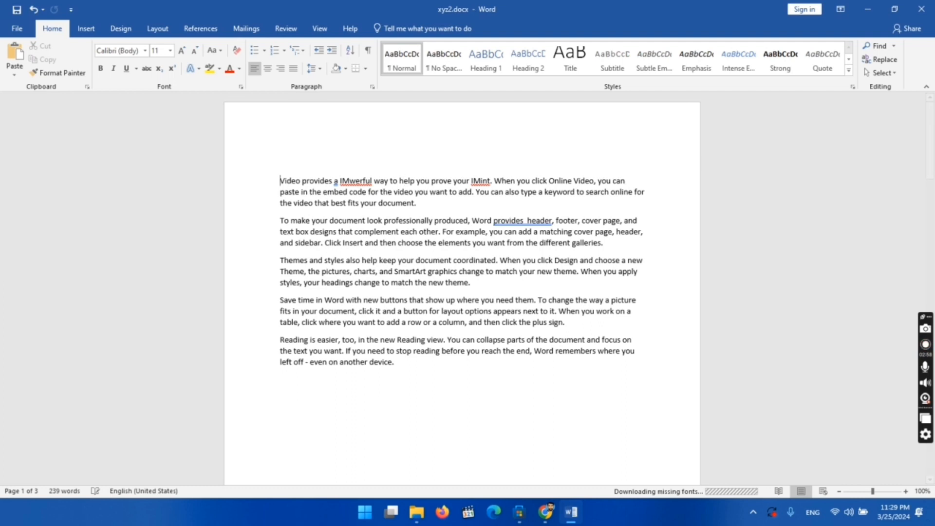
{"action": "left_click", "coordinate": [87, 29]}
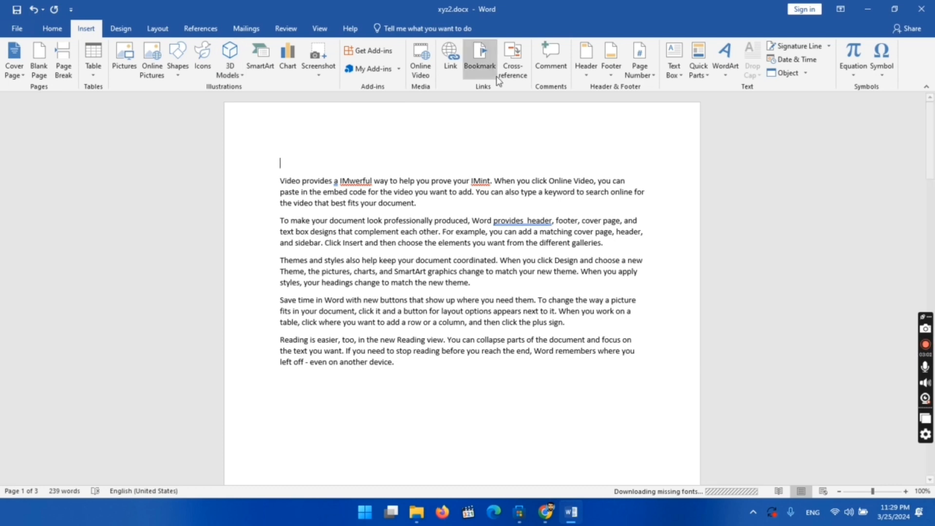
{"action": "left_click", "coordinate": [594, 73]}
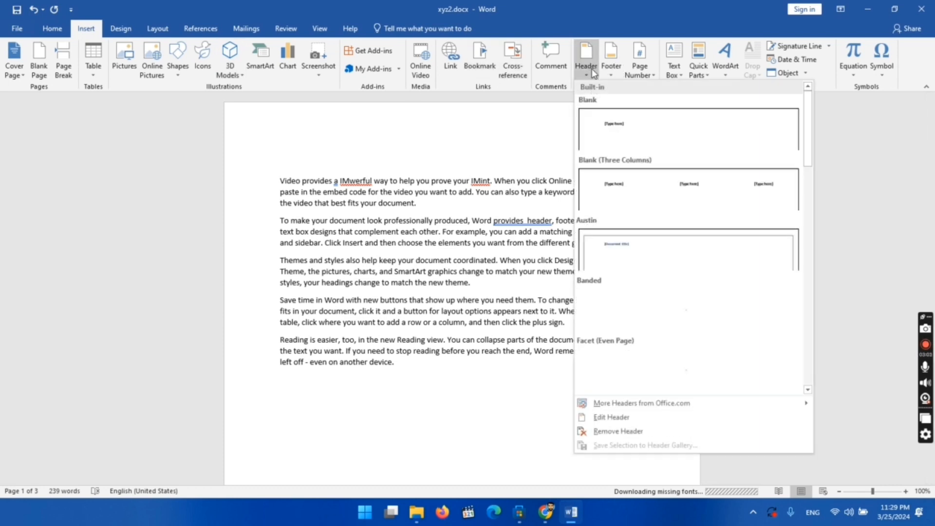
{"action": "left_click", "coordinate": [618, 135]}
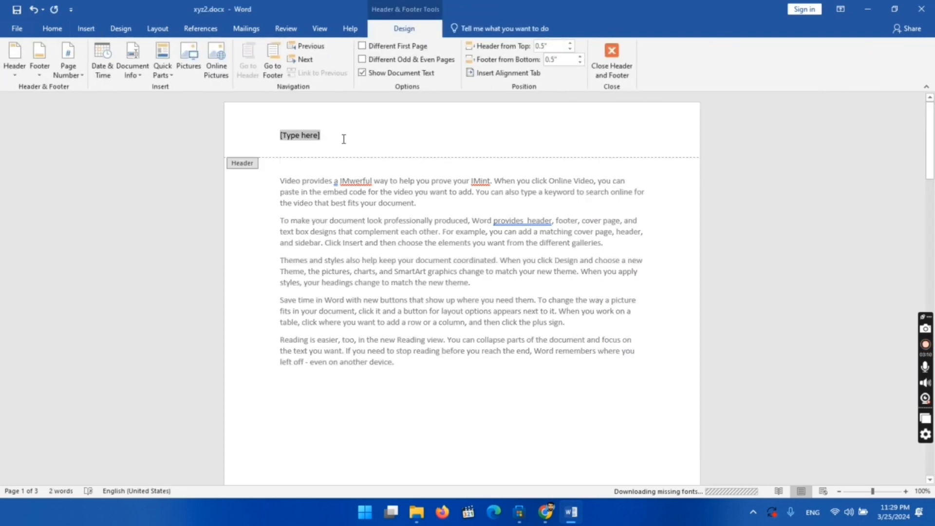
- Enter "Xyz" as the header text and return to the body text at the document's beginning
{"action": "type", "text": "xyz"}
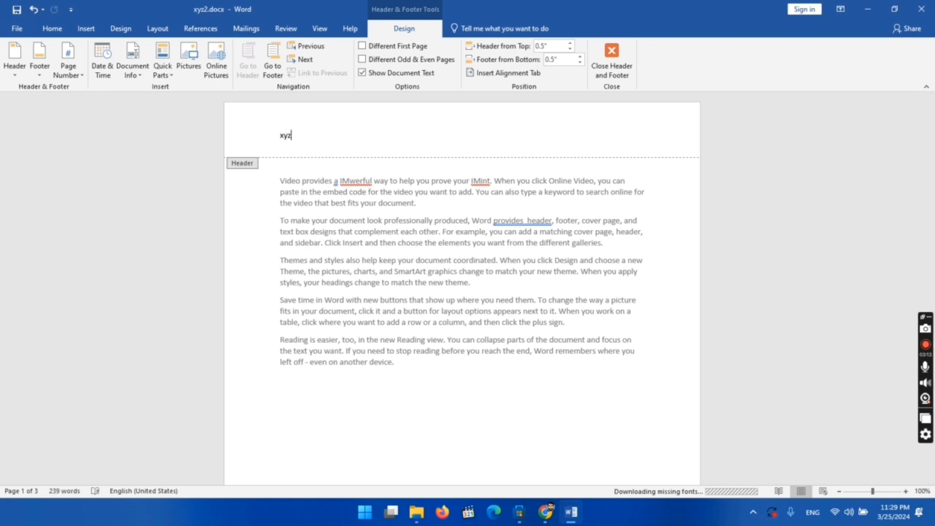
{"action": "key", "text": "Return"}
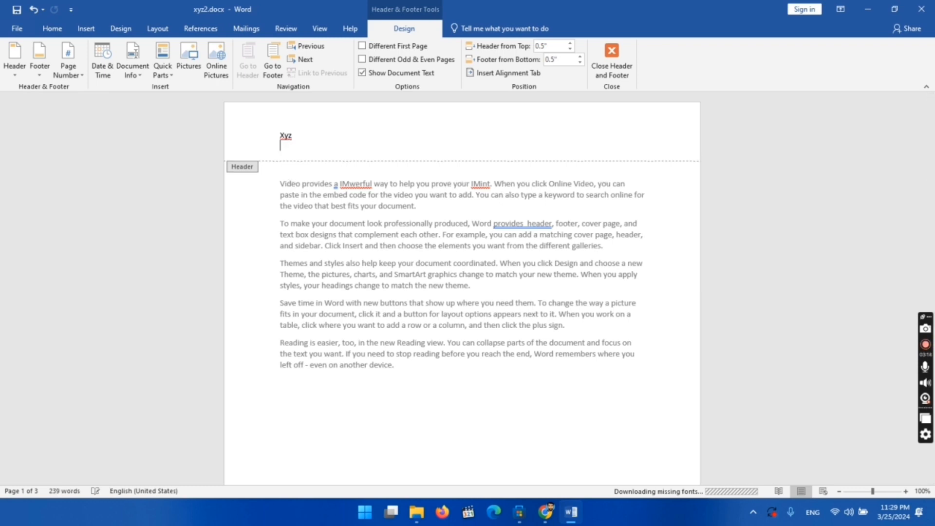
{"action": "key", "text": "BackSpace"}
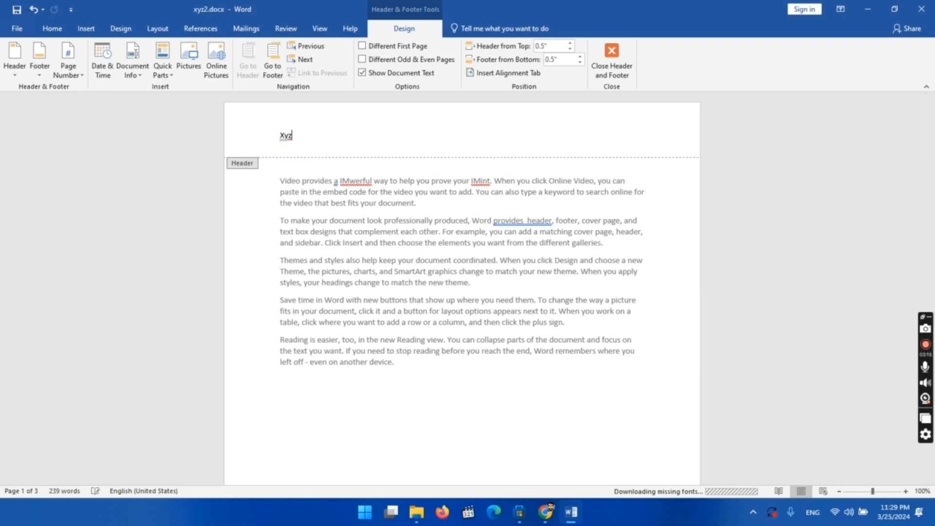
{"action": "double_click", "coordinate": [446, 283]}
{"action": "left_click_drag", "start_coordinate": [933, 141], "coordinate": [934, 49]}
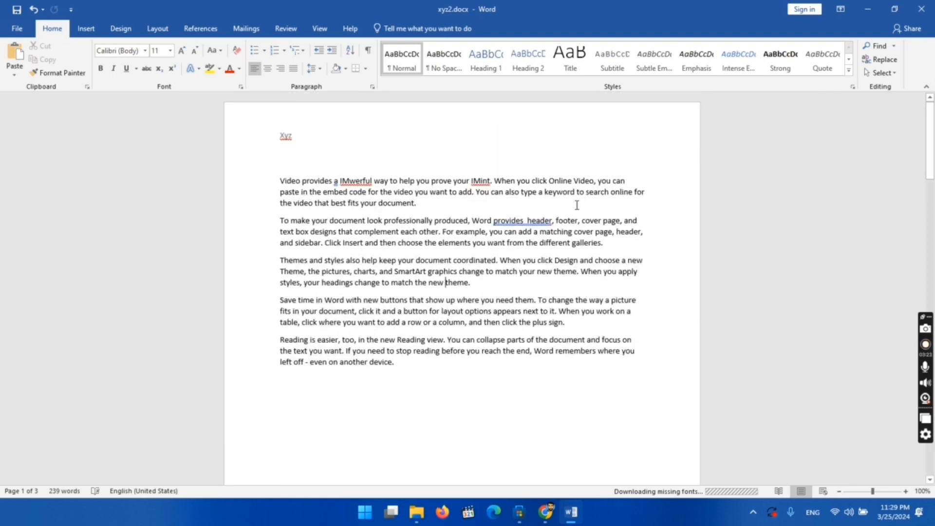
- Insert the built-in Blank footer with the text "CLASS" and return to the top of the body text
{"action": "left_click", "coordinate": [87, 28]}
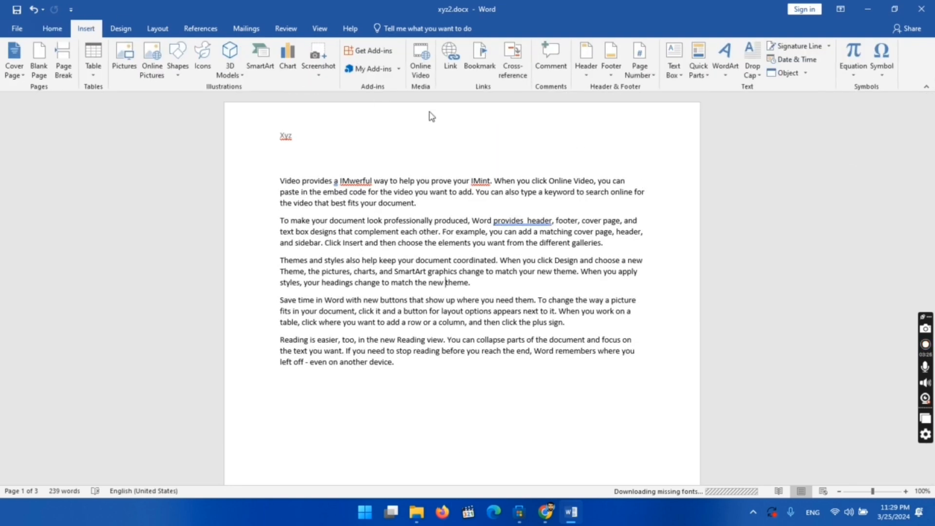
{"action": "left_click", "coordinate": [619, 71]}
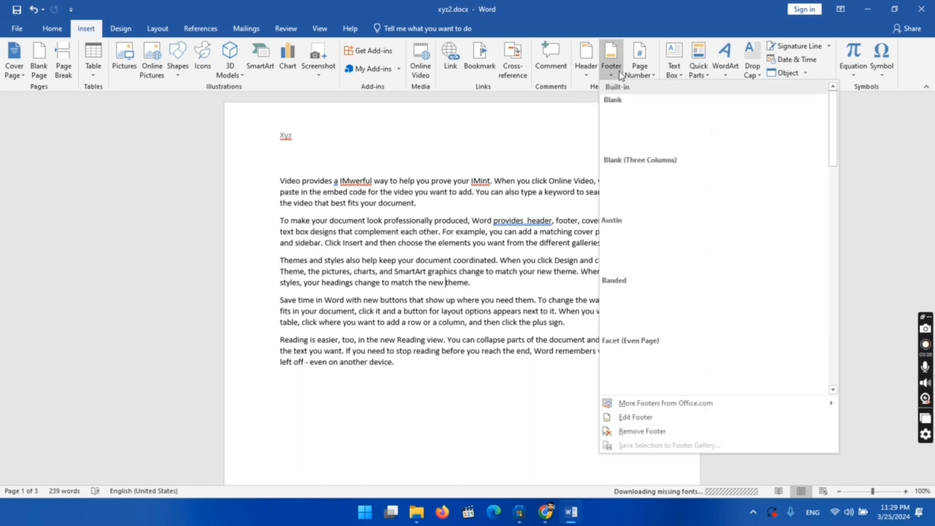
{"action": "left_click", "coordinate": [639, 136]}
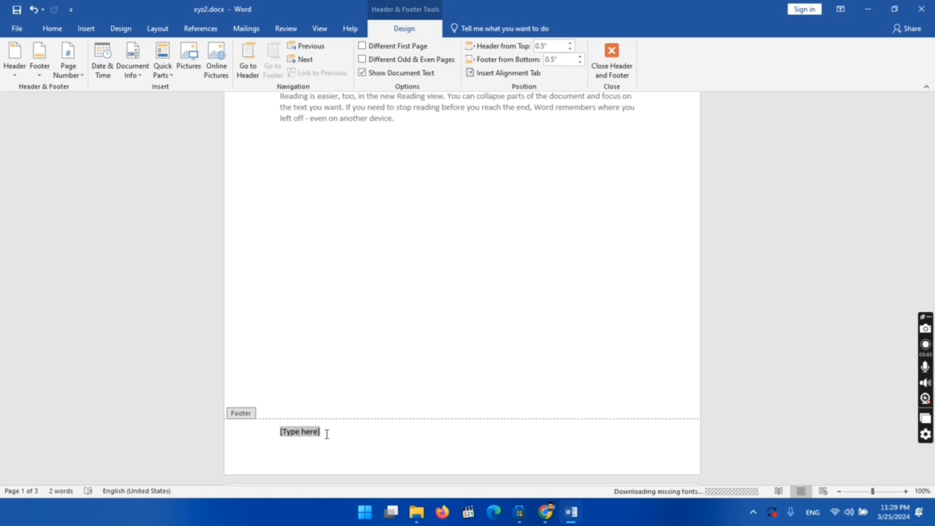
{"action": "type", "text": "CL"}
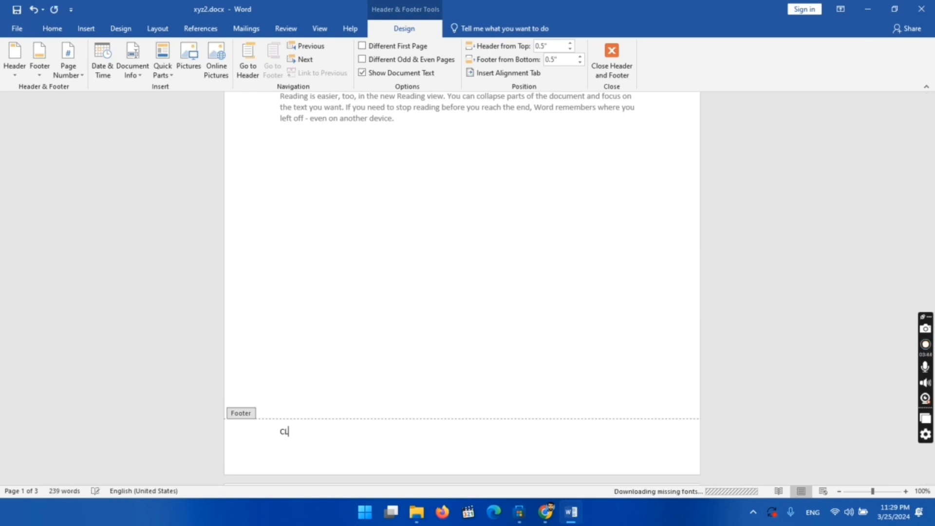
{"action": "type", "text": "ASS"}
{"action": "key", "text": "Return"}
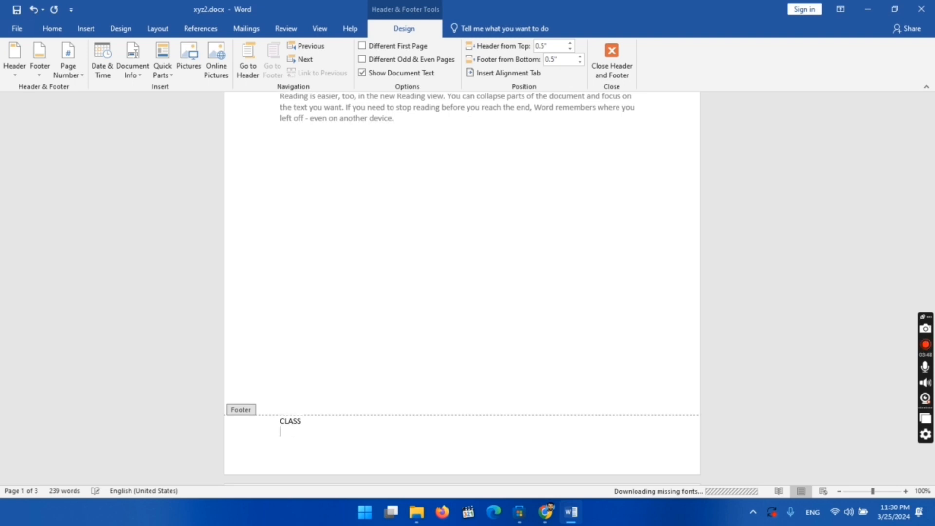
{"action": "key", "text": "BackSpace"}
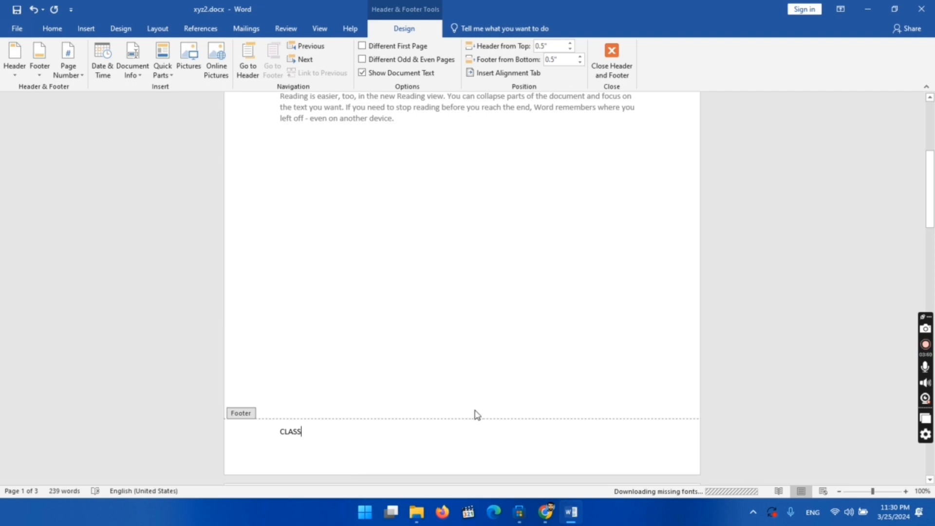
{"action": "double_click", "coordinate": [597, 357]}
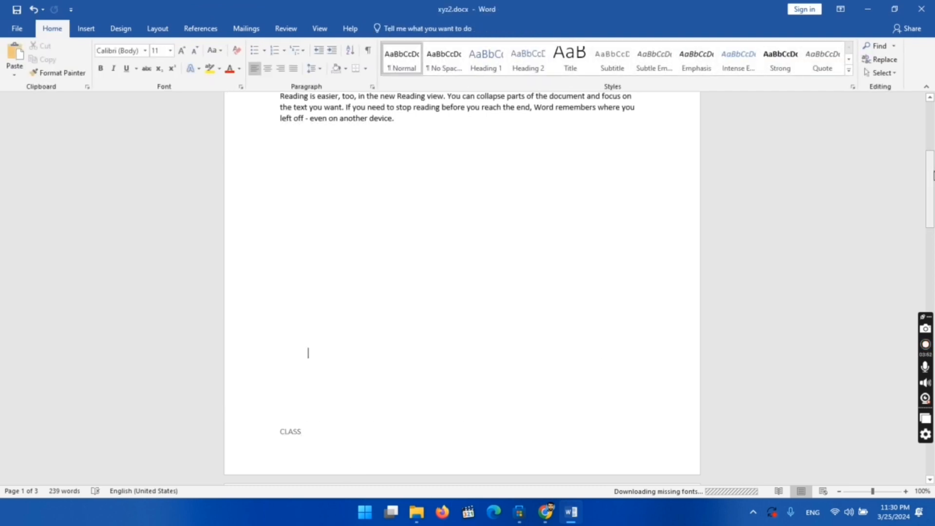
{"action": "left_click_drag", "start_coordinate": [930, 181], "coordinate": [921, 125]}
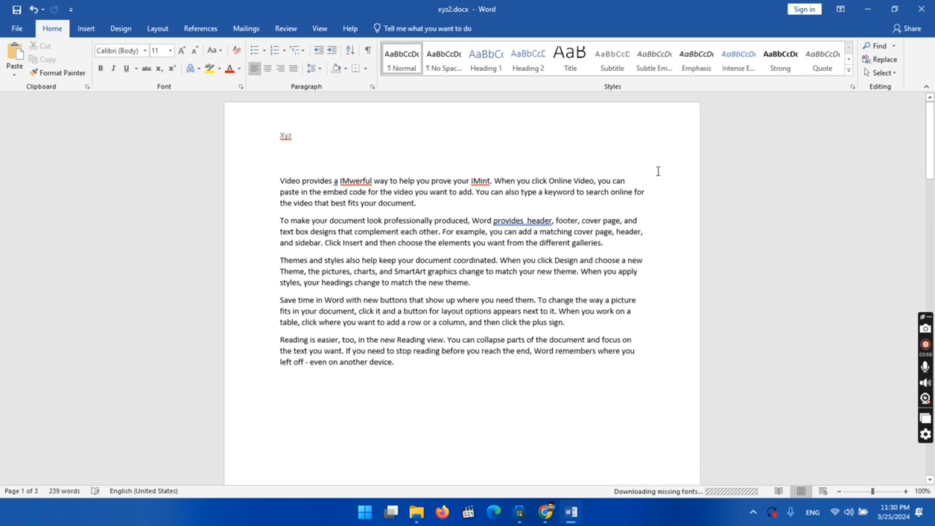
- Insert the built-in Integral footer
{"action": "left_click", "coordinate": [87, 28]}
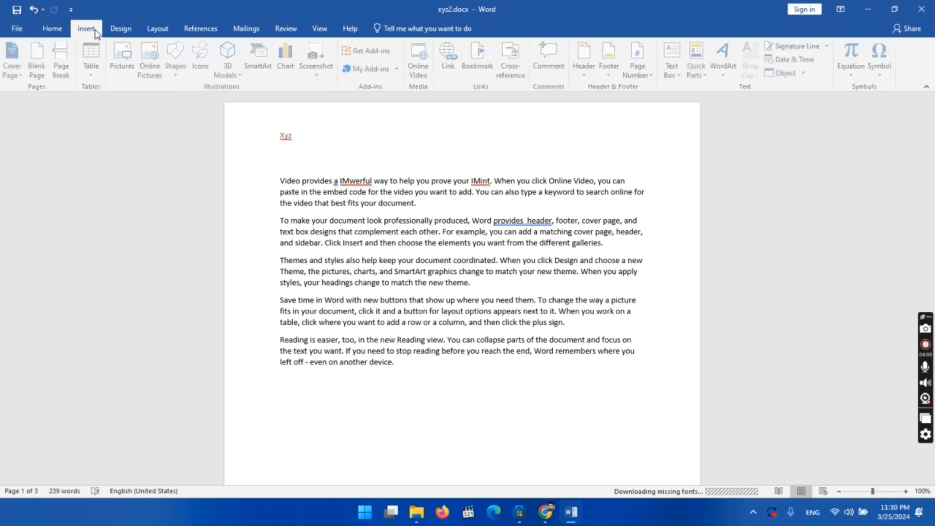
{"action": "left_click", "coordinate": [609, 74]}
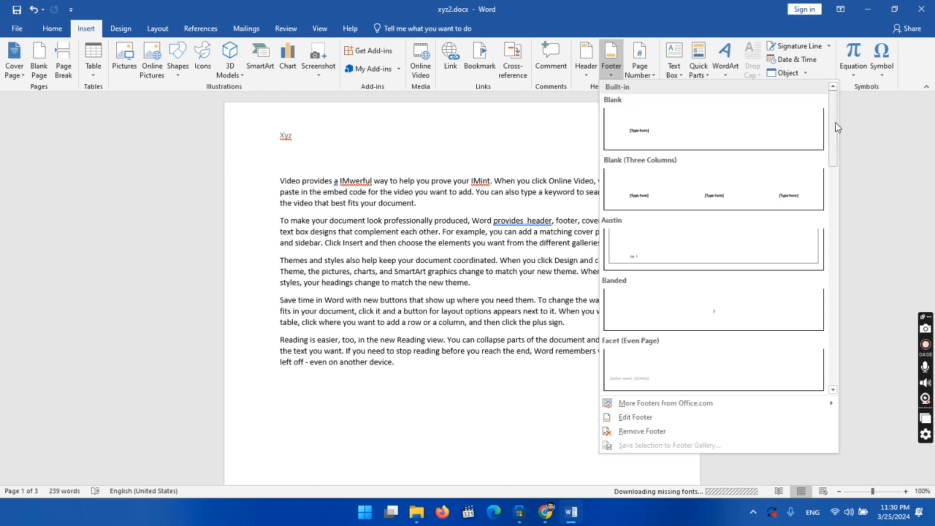
{"action": "left_click_drag", "start_coordinate": [834, 122], "coordinate": [833, 229]}
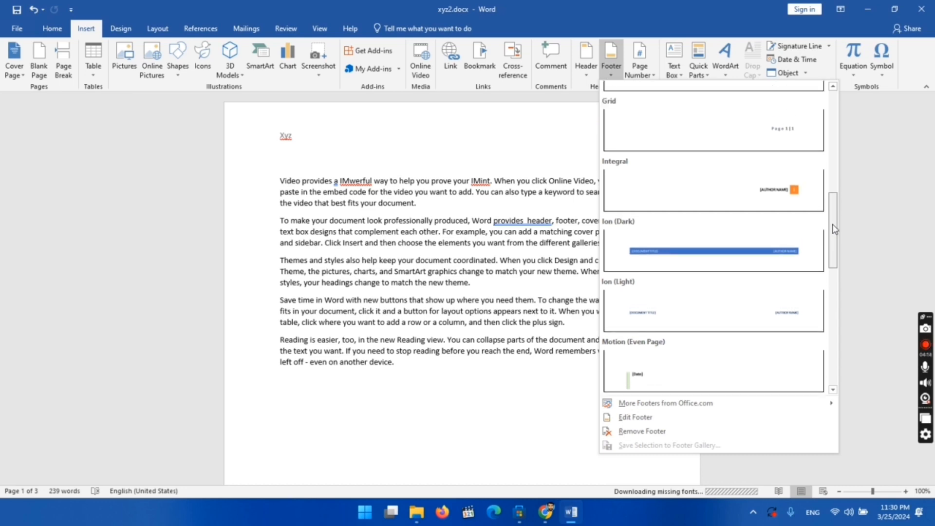
{"action": "left_click", "coordinate": [793, 207]}
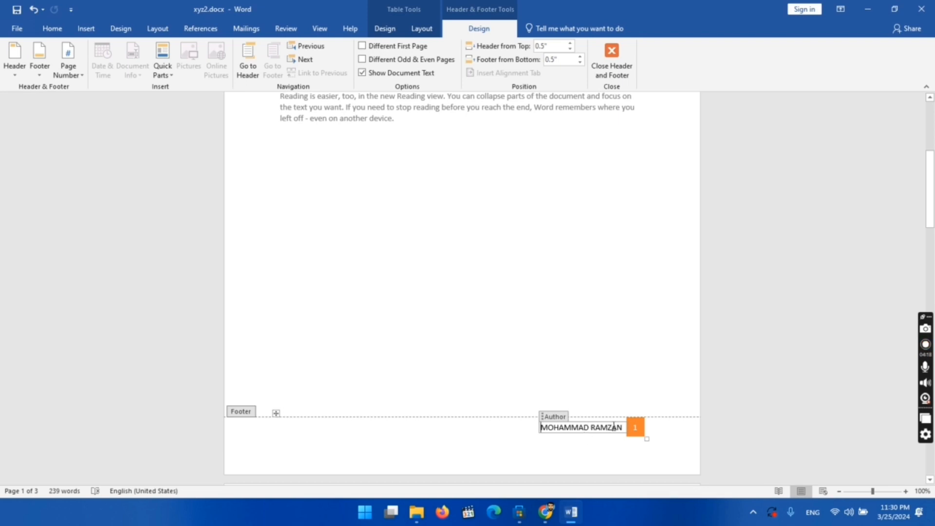
- Replace the author's name in the footer with "XYZ" and return to the body text
{"action": "key", "text": "BackSpace"}
{"action": "key", "text": "BackSpace"}
{"action": "key", "text": "BackSpace"}
{"action": "key", "text": "BackSpace"}
{"action": "key", "text": "BackSpace"}
{"action": "key", "text": "BackSpace"}
{"action": "key", "text": "BackSpace"}
{"action": "key", "text": "BackSpace"}
{"action": "key", "text": "BackSpace"}
{"action": "key", "text": "BackSpace"}
{"action": "key", "text": "BackSpace"}
{"action": "key", "text": "BackSpace"}
{"action": "key", "text": "BackSpace"}
{"action": "key", "text": "BackSpace"}
{"action": "key", "text": "BackSpace"}
{"action": "key", "text": "BackSpace"}
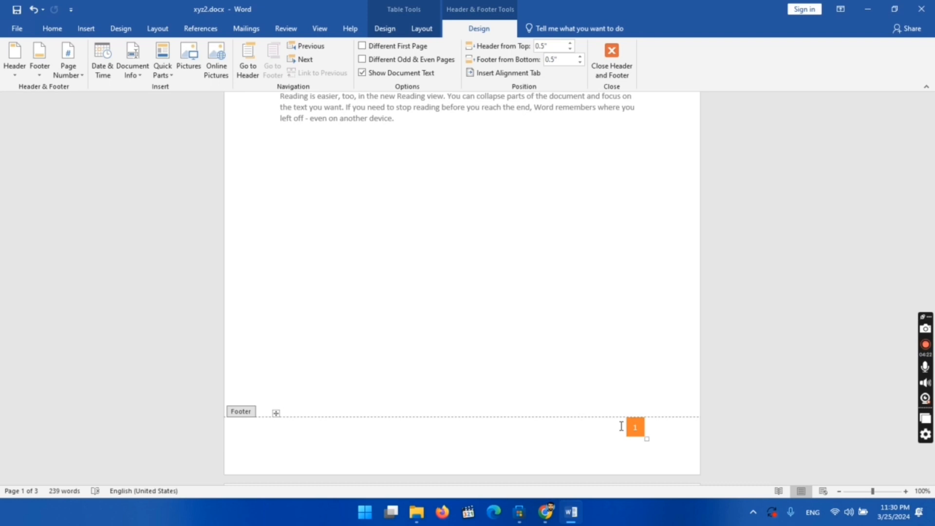
{"action": "type", "text": "xYZ"}
{"action": "key", "text": "Return"}
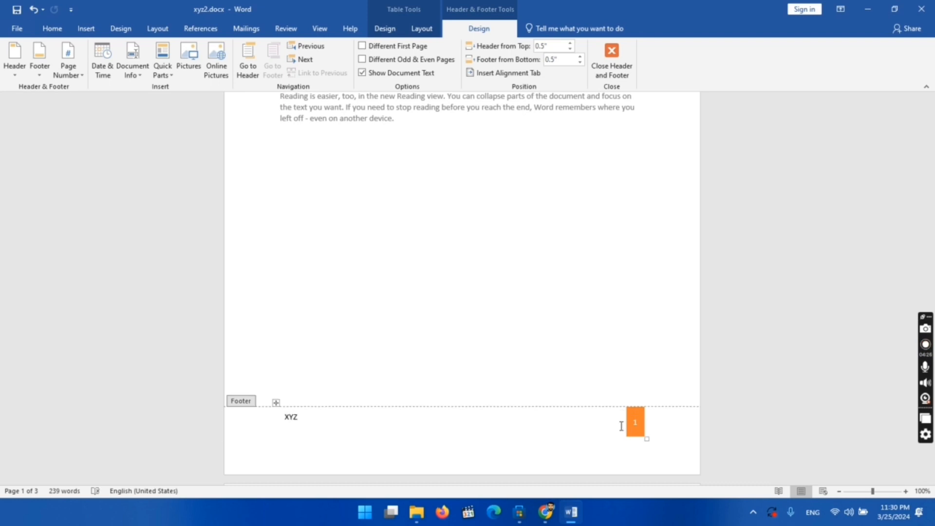
{"action": "double_click", "coordinate": [579, 324]}
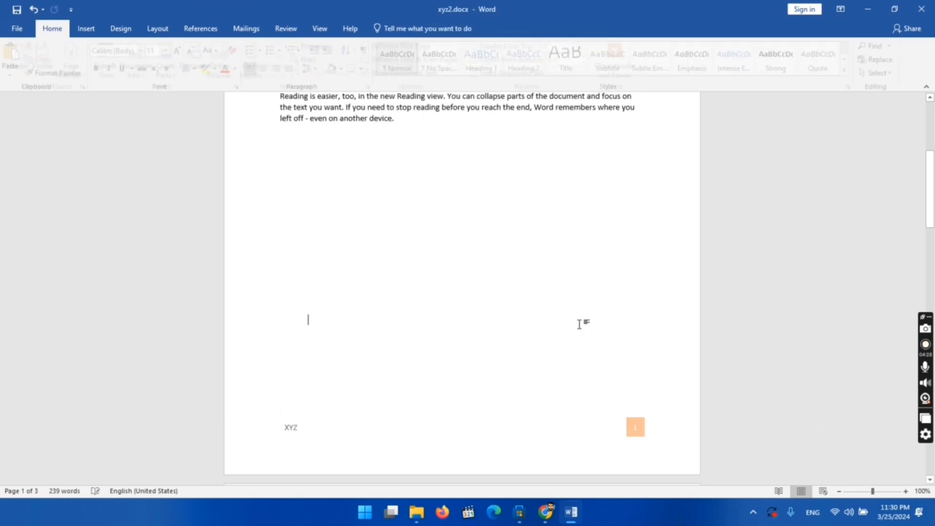
- Check the header and footer on the following pages and return to the document's beginning
{"action": "scroll", "coordinate": [933, 224], "scroll_direction": "down", "scroll_amount": 3}
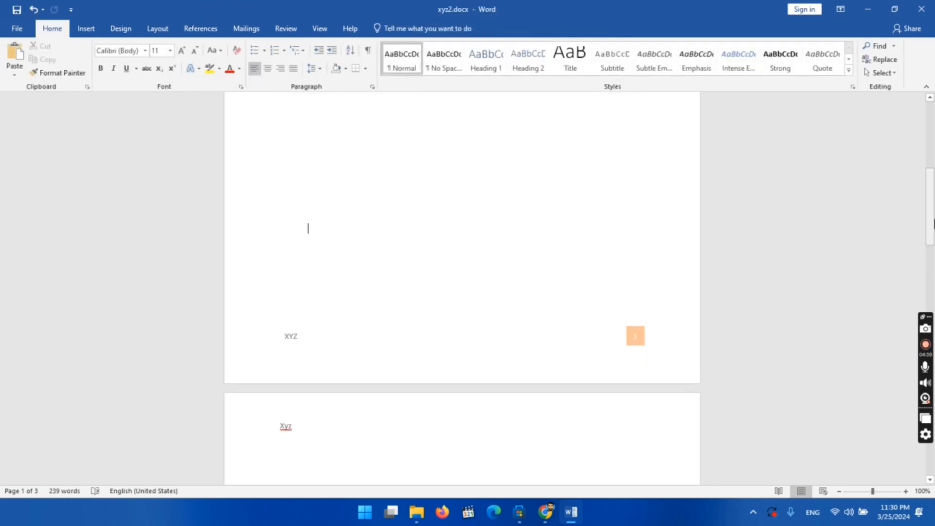
{"action": "left_click_drag", "start_coordinate": [933, 224], "coordinate": [925, 363]}
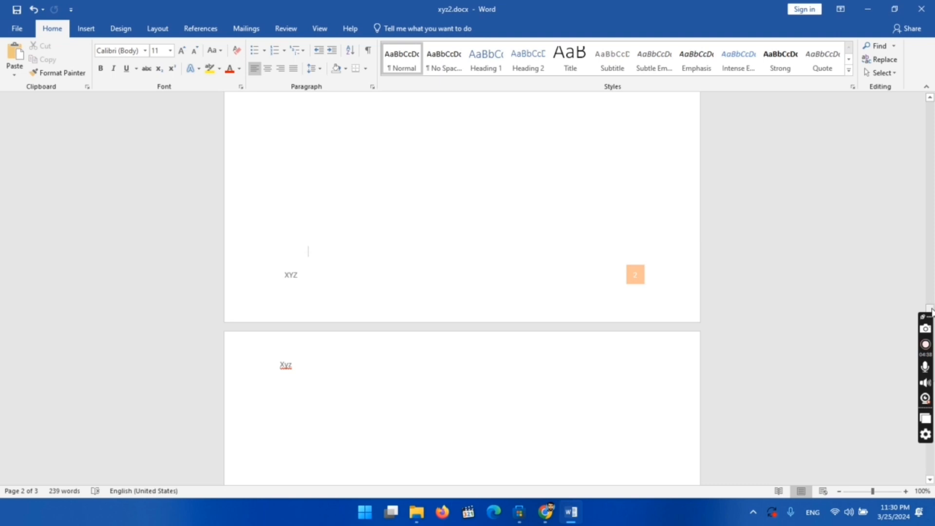
{"action": "left_click_drag", "start_coordinate": [930, 308], "coordinate": [930, 104]}
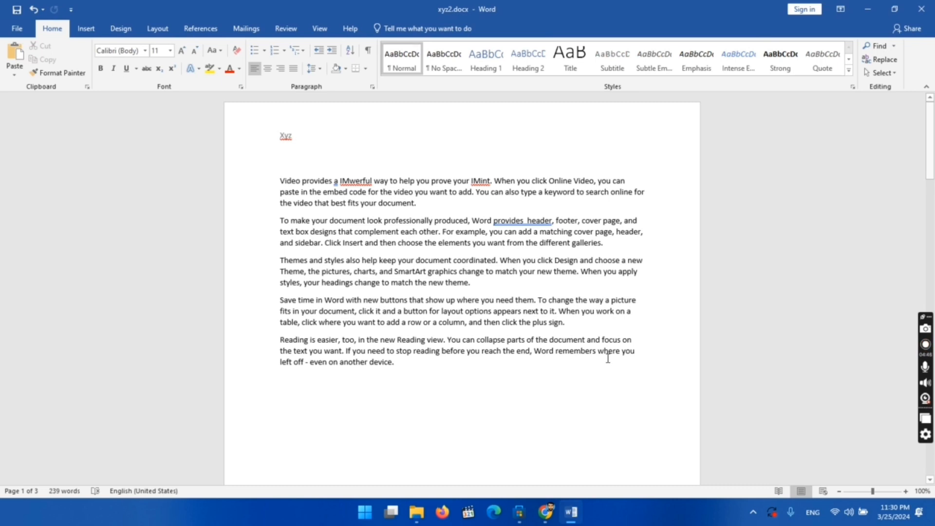
- Start a new line below the last body paragraph and insert the pound sign symbol (£) there
{"action": "left_click", "coordinate": [87, 29]}
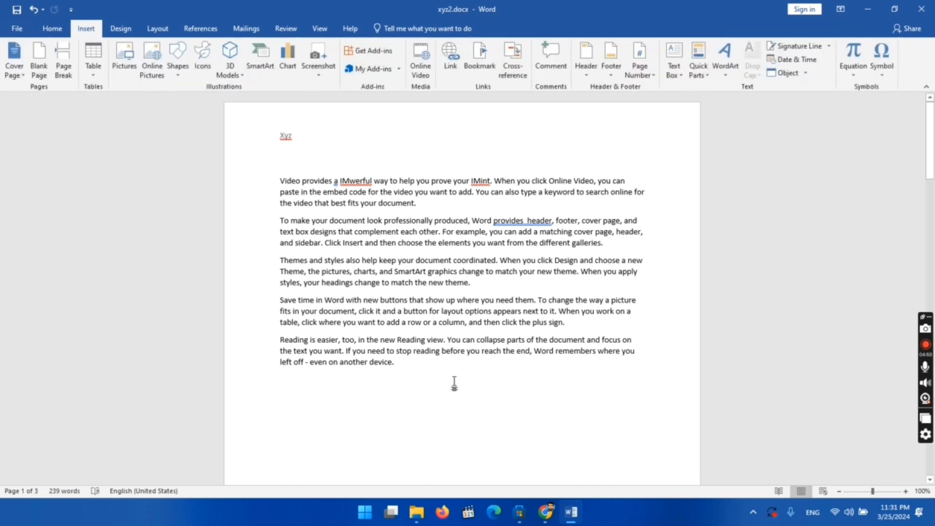
{"action": "key", "text": "Return"}
{"action": "left_click", "coordinate": [885, 71]}
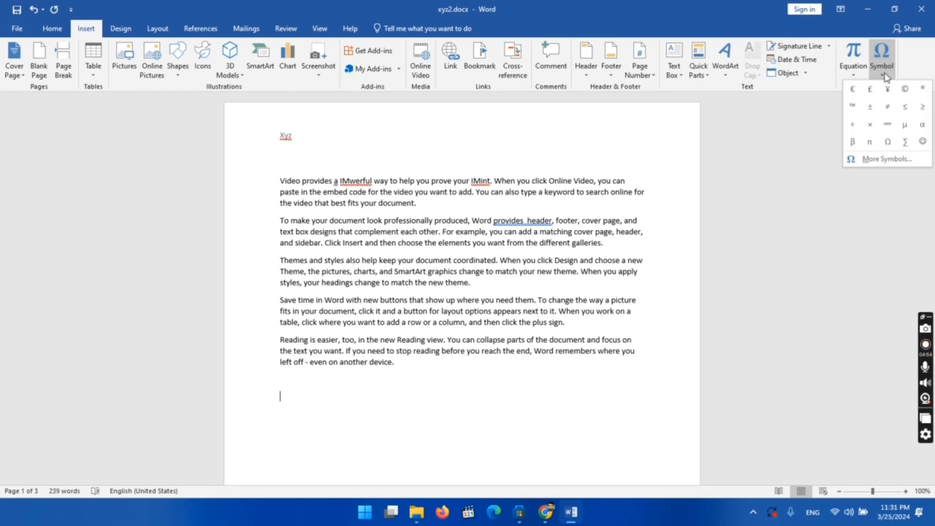
{"action": "left_click", "coordinate": [871, 93]}
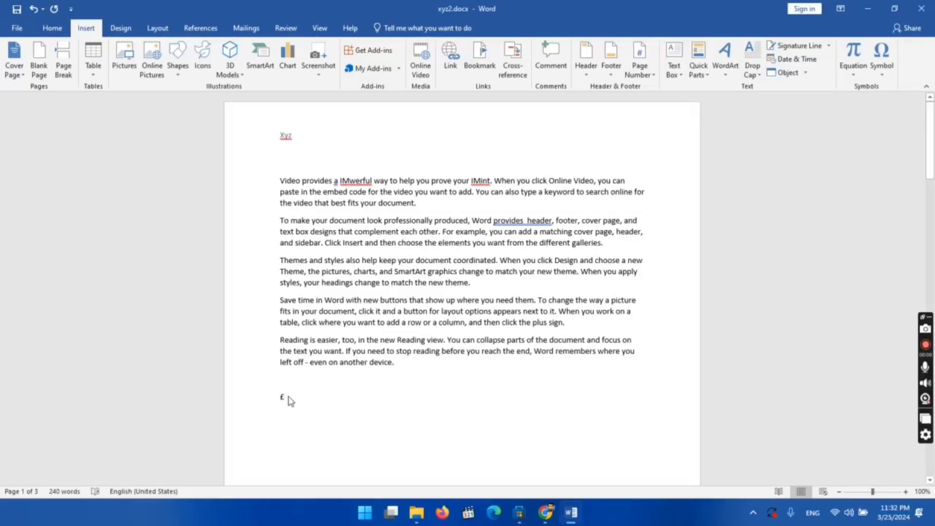
- Replace the pound sign with "200" and insert the £ symbol after the number
{"action": "key", "text": "BackSpace"}
{"action": "type", "text": "2"}
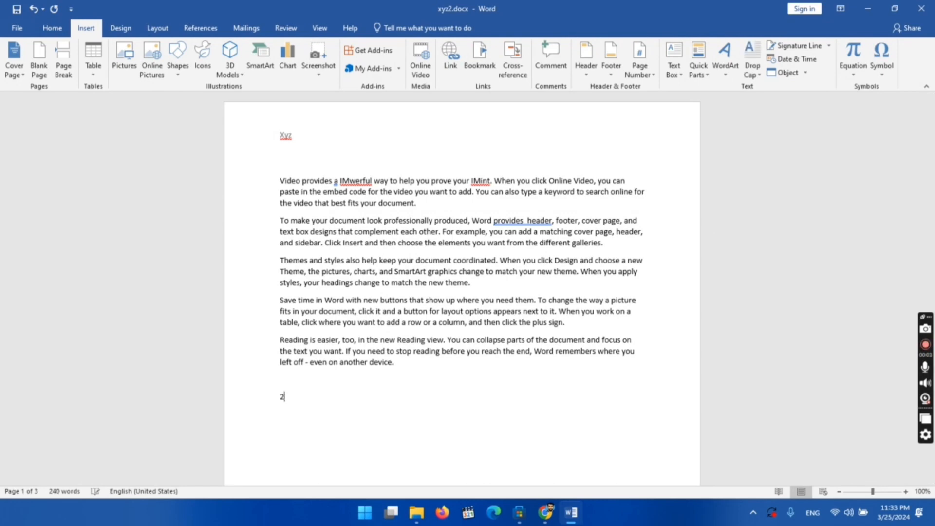
{"action": "type", "text": "200"}
{"action": "left_click", "coordinate": [881, 68]}
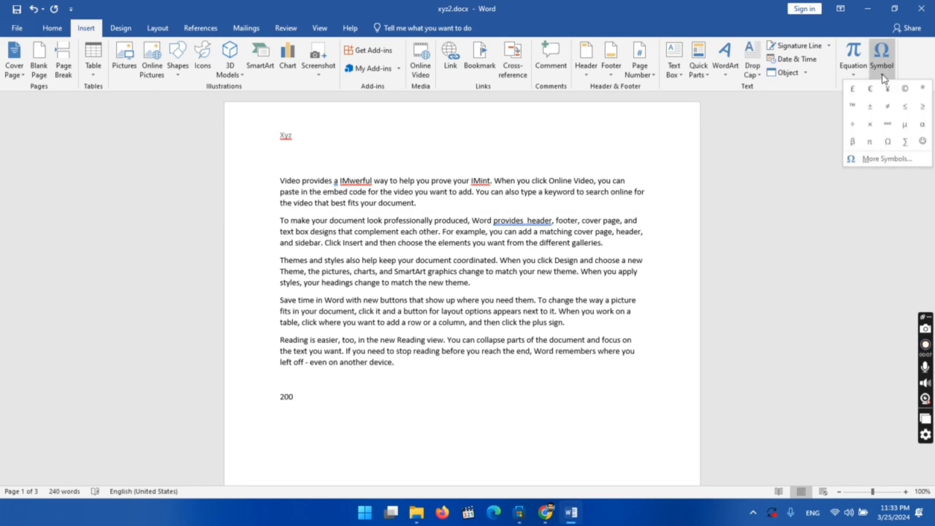
{"action": "left_click", "coordinate": [852, 91]}
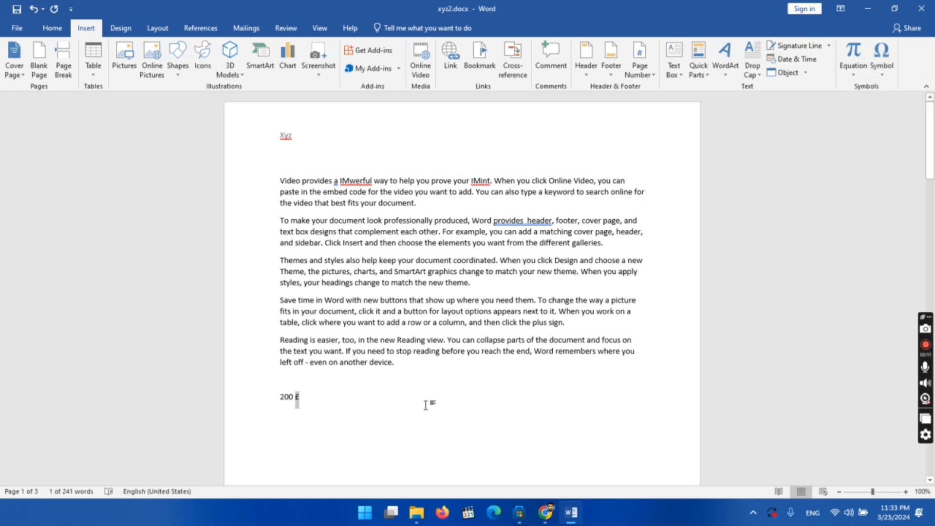
- Delete the £ symbol after 200 and place it in front of the number, giving "£ 200"
{"action": "key", "text": "BackSpace"}
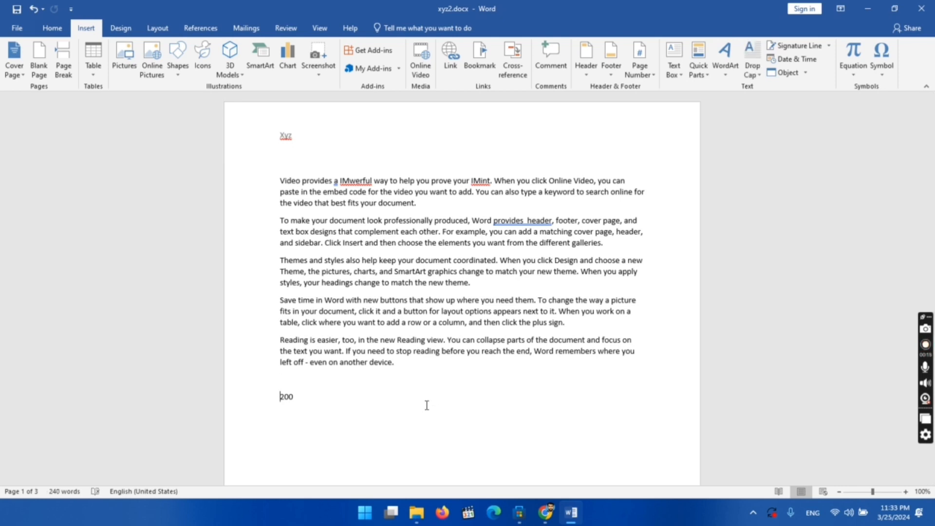
{"action": "type", "text": "£"}
{"action": "key", "text": "Right"}
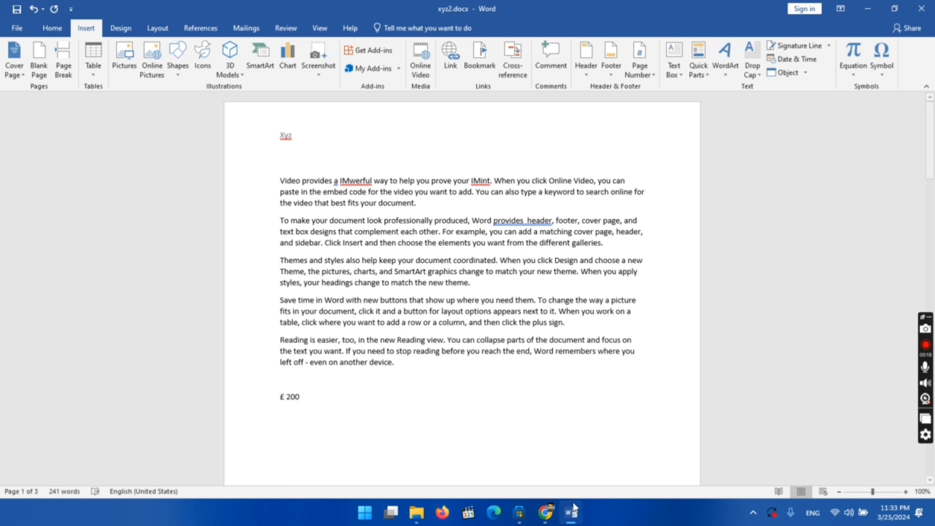
- Zoom the document in to 140%
{"action": "left_click", "coordinate": [911, 494]}
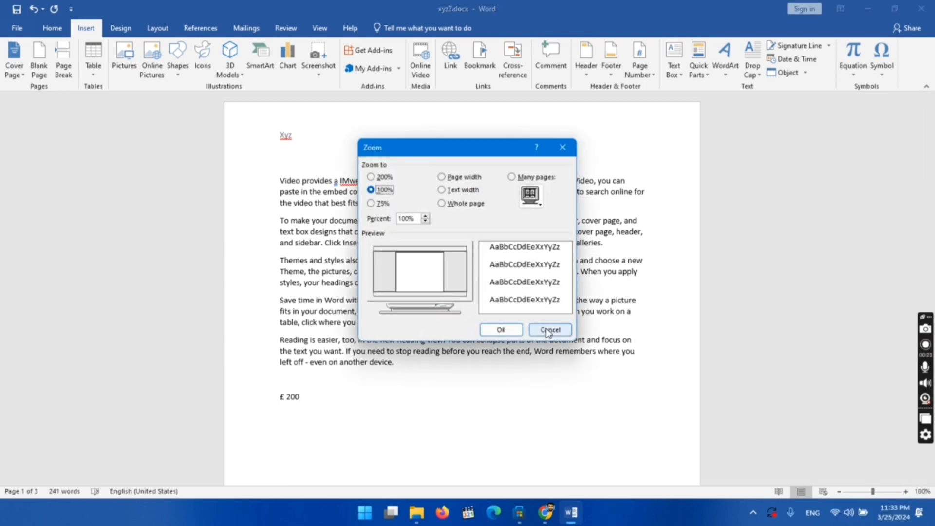
{"action": "left_click", "coordinate": [537, 332]}
{"action": "left_click", "coordinate": [904, 492]}
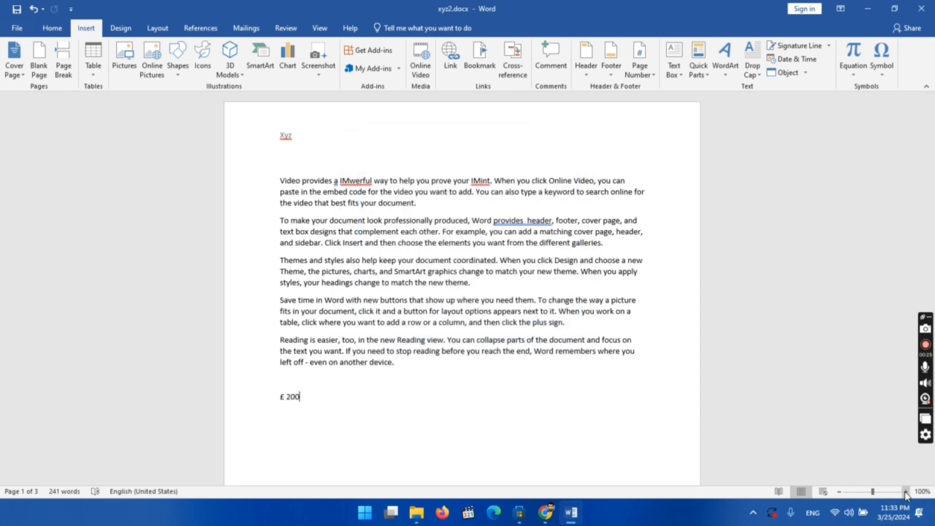
{"action": "left_click", "coordinate": [905, 492]}
{"action": "left_click", "coordinate": [904, 492]}
{"action": "left_click", "coordinate": [905, 492]}
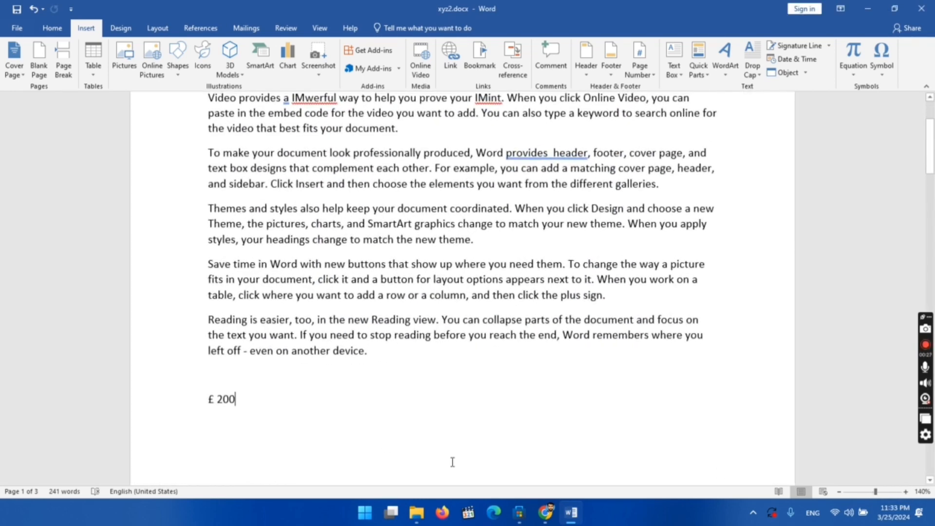
- Select the "£ 200" line, browse the full symbol collection as far as the Arabic Presentation Forms-A subset, and close it without inserting anything
{"action": "left_click_drag", "start_coordinate": [251, 394], "coordinate": [173, 403]}
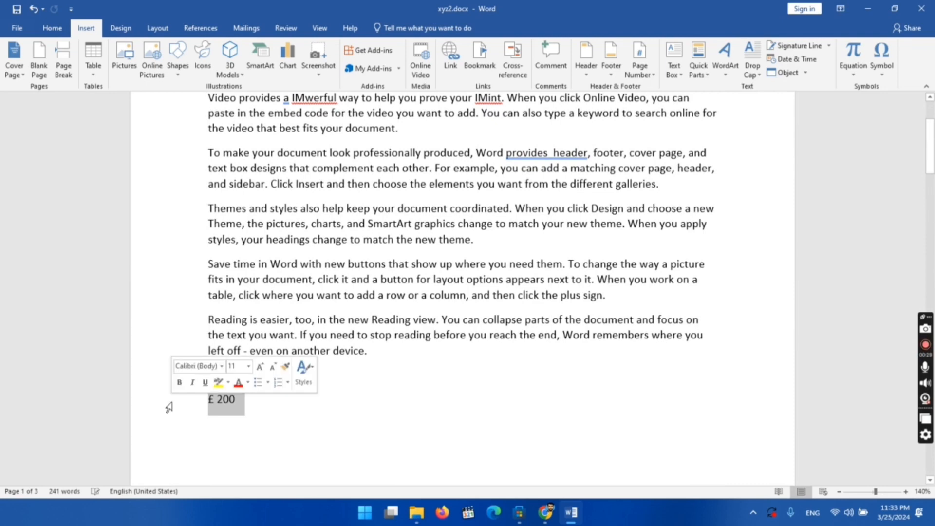
{"action": "left_click", "coordinate": [881, 81]}
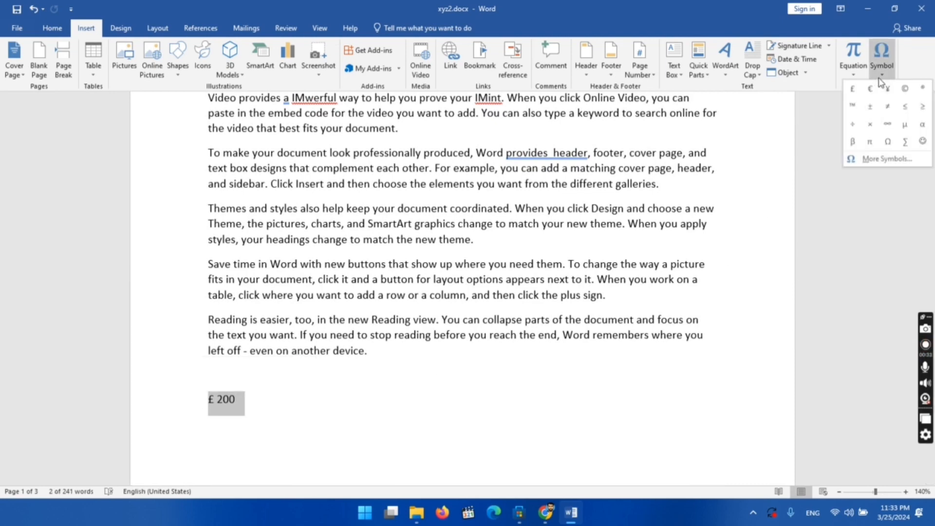
{"action": "left_click", "coordinate": [886, 159]}
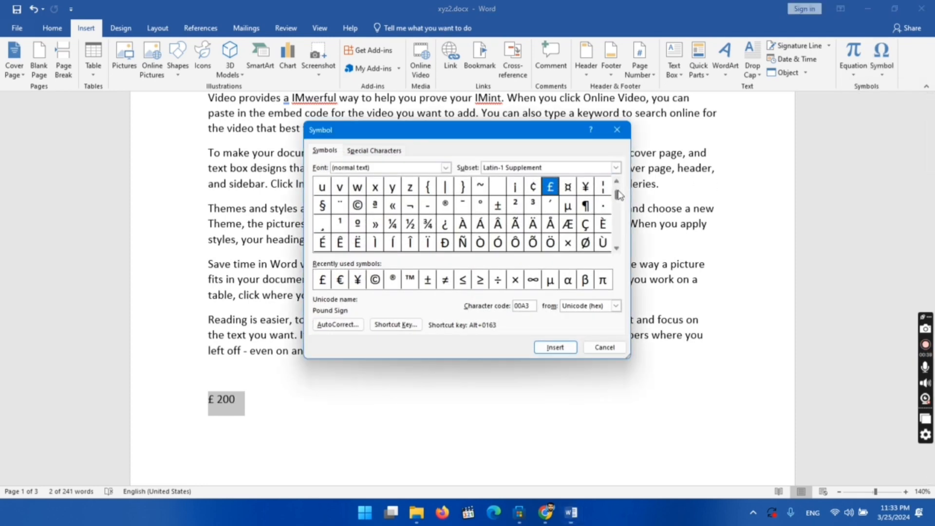
{"action": "left_click_drag", "start_coordinate": [618, 207], "coordinate": [620, 235]}
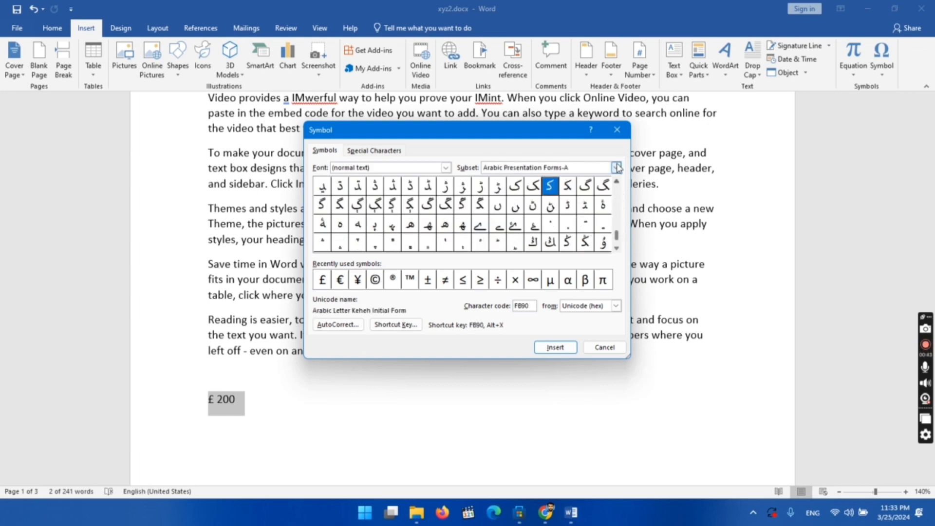
{"action": "left_click", "coordinate": [617, 131]}
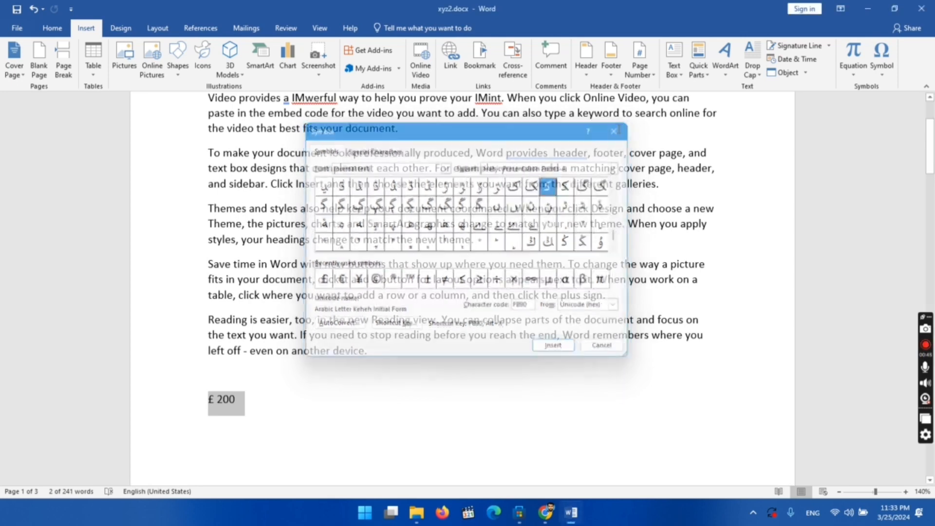
- Start a new line below "£ 200" and insert the built-in Area of Circle equation there
{"action": "left_click", "coordinate": [525, 400]}
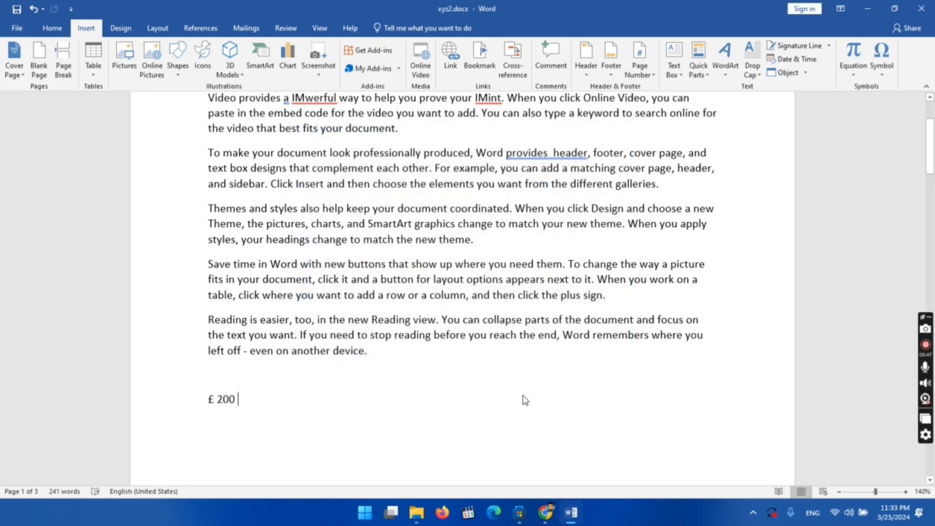
{"action": "key", "text": "Return"}
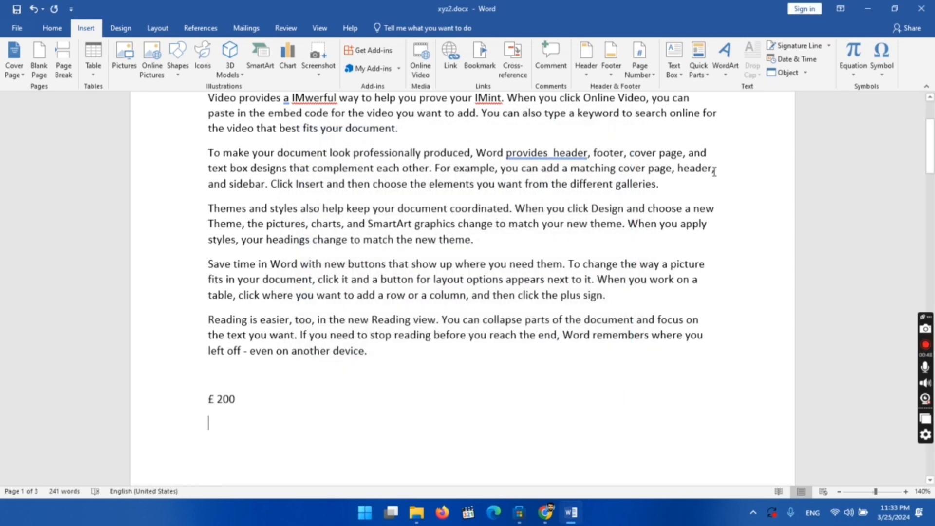
{"action": "left_click", "coordinate": [851, 76]}
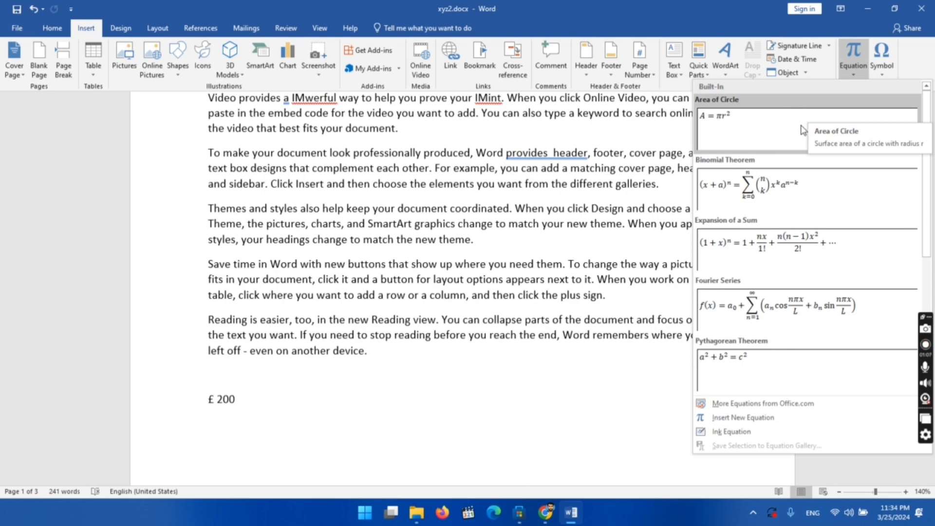
{"action": "left_click", "coordinate": [803, 130]}
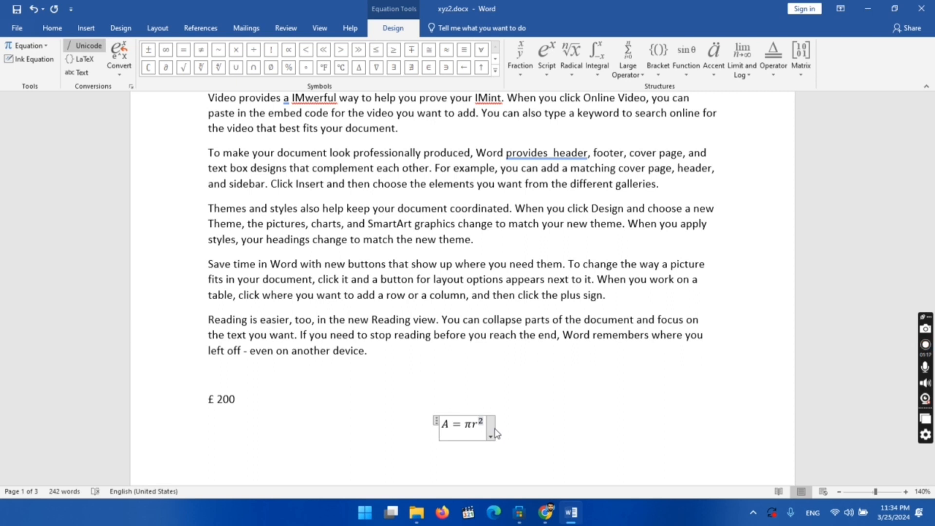
- Delete the Area of Circle equation together with its line below "£ 200"
{"action": "key", "text": "BackSpace"}
{"action": "key", "text": "BackSpace"}
{"action": "key", "text": "BackSpace"}
{"action": "key", "text": "BackSpace"}
{"action": "key", "text": "BackSpace"}
{"action": "key", "text": "BackSpace"}
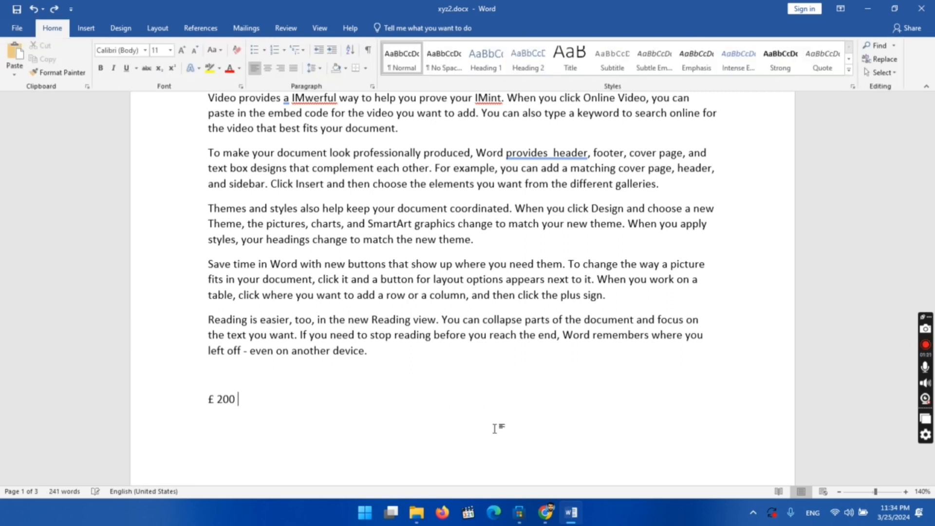
- Start a new line below "£ 200" and insert a blank equation there, ready for its content
{"action": "key", "text": "Return"}
{"action": "key", "text": "alt+equal"}
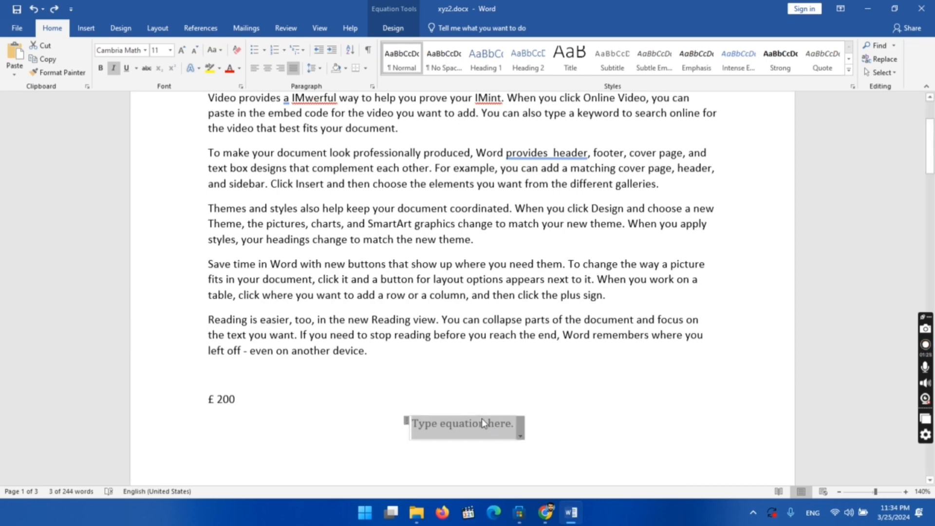
{"action": "left_click", "coordinate": [521, 428]}
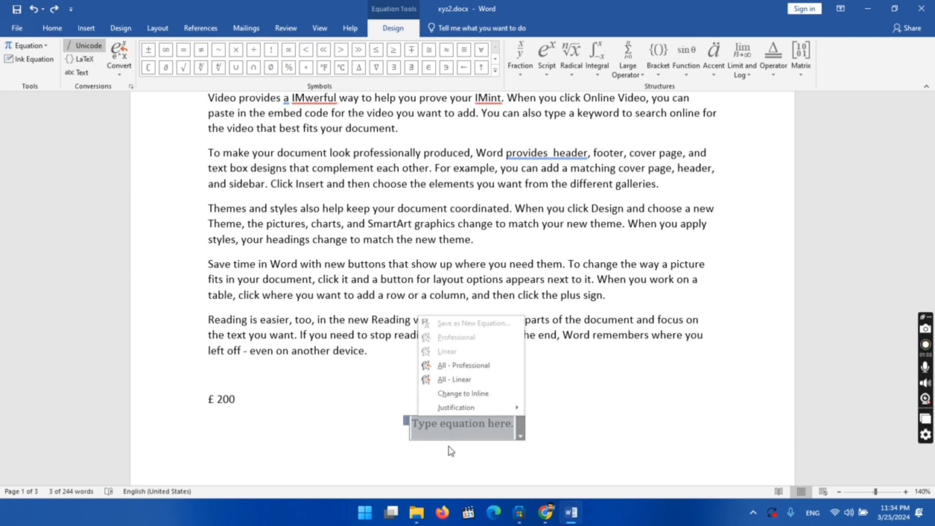
{"action": "left_click", "coordinate": [449, 431]}
- Enter "A + B = 33" in the blank equation
{"action": "type", "text": "A "}
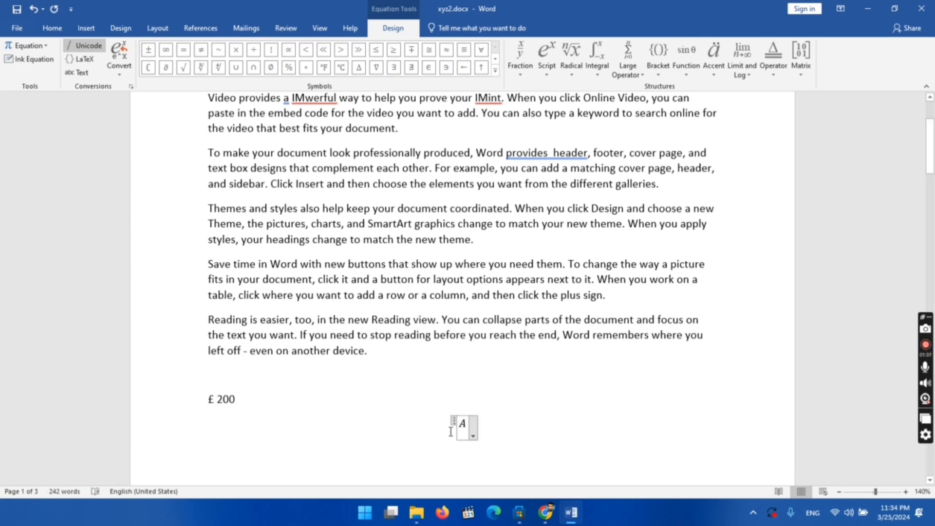
{"action": "type", "text": "+ "}
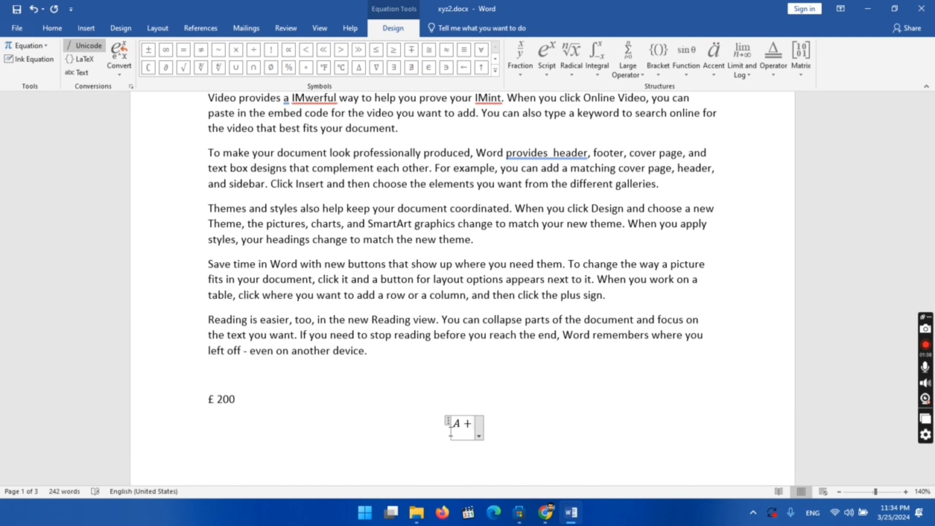
{"action": "type", "text": "B "}
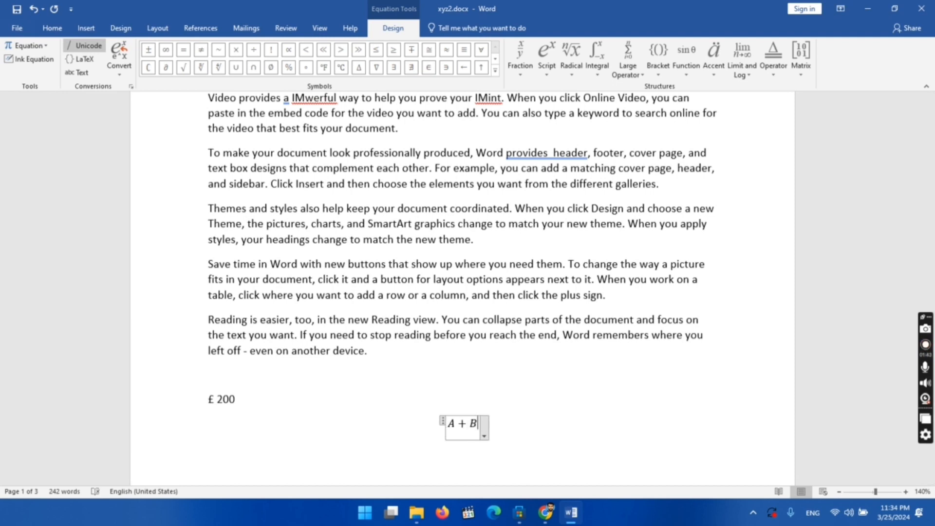
{"action": "type", "text": "="}
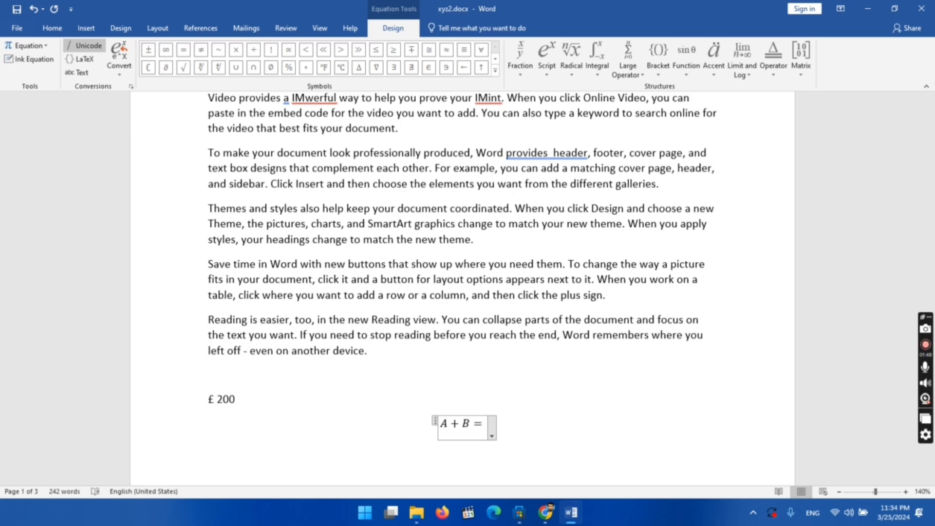
{"action": "type", "text": " 33"}
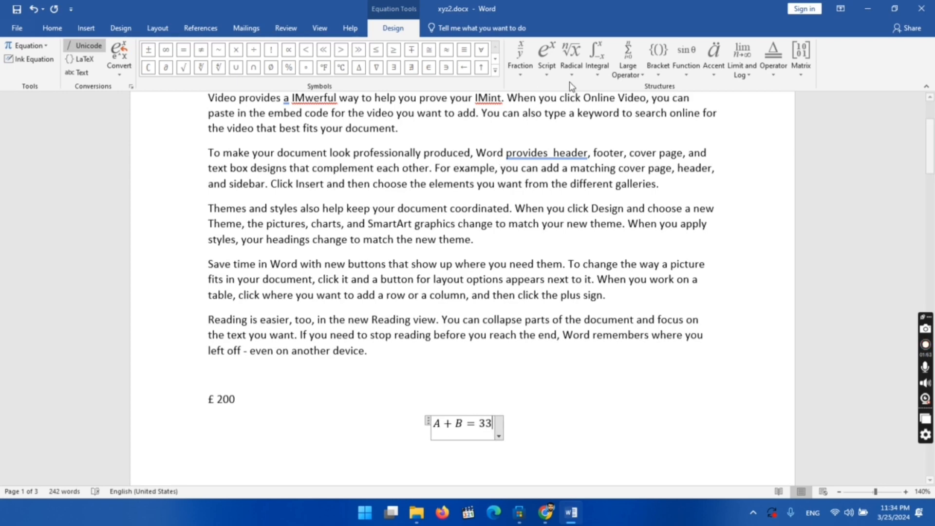
- Replace 33 after the equals sign with a superscript structure containing base 33 and exponent 2
{"action": "key", "text": "BackSpace"}
{"action": "key", "text": "BackSpace"}
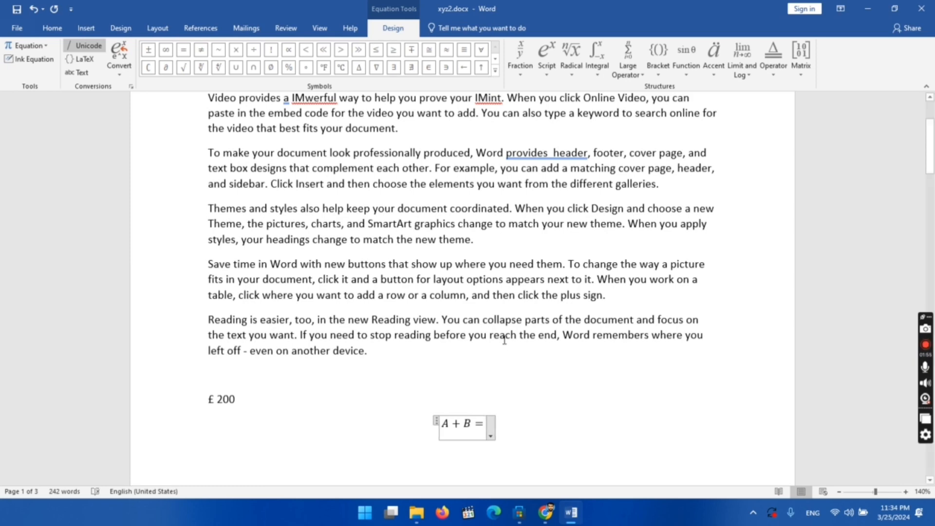
{"action": "left_click", "coordinate": [546, 70]}
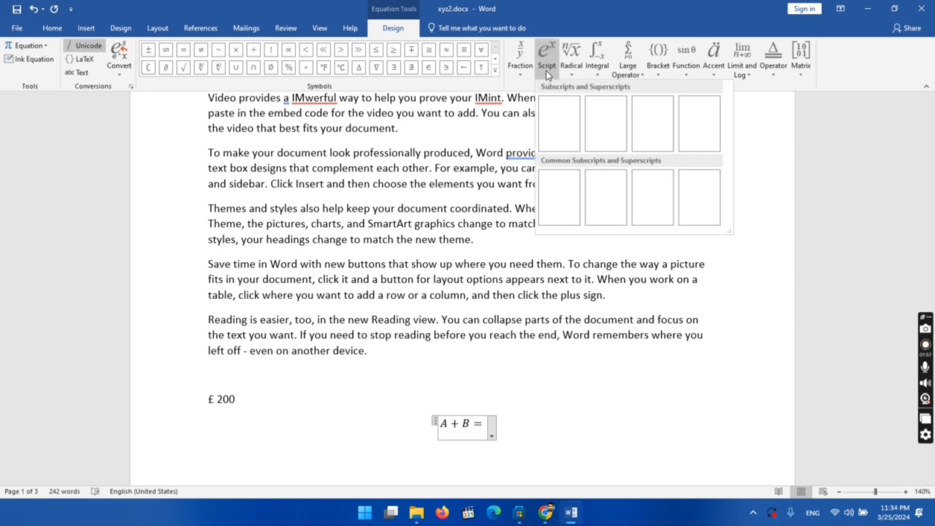
{"action": "left_click", "coordinate": [551, 141]}
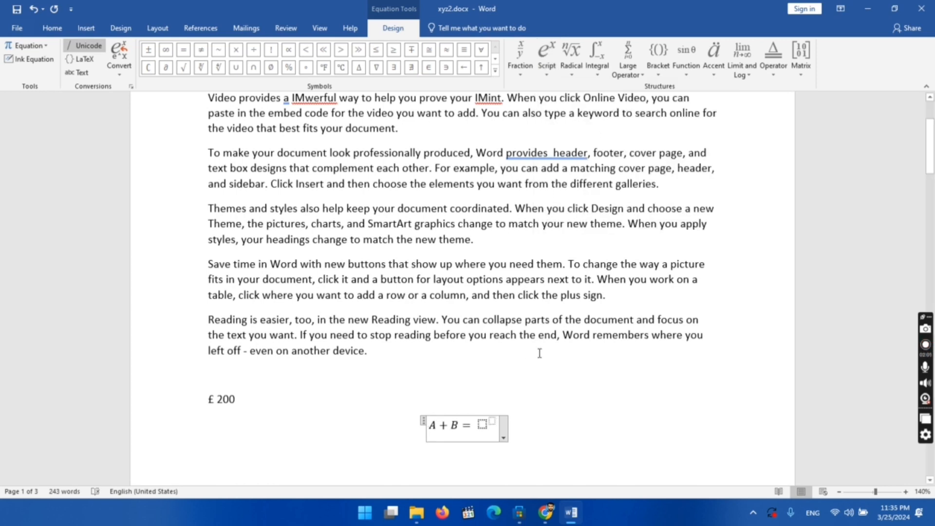
{"action": "key", "text": "Left"}
{"action": "key", "text": "Left"}
{"action": "type", "text": "33"}
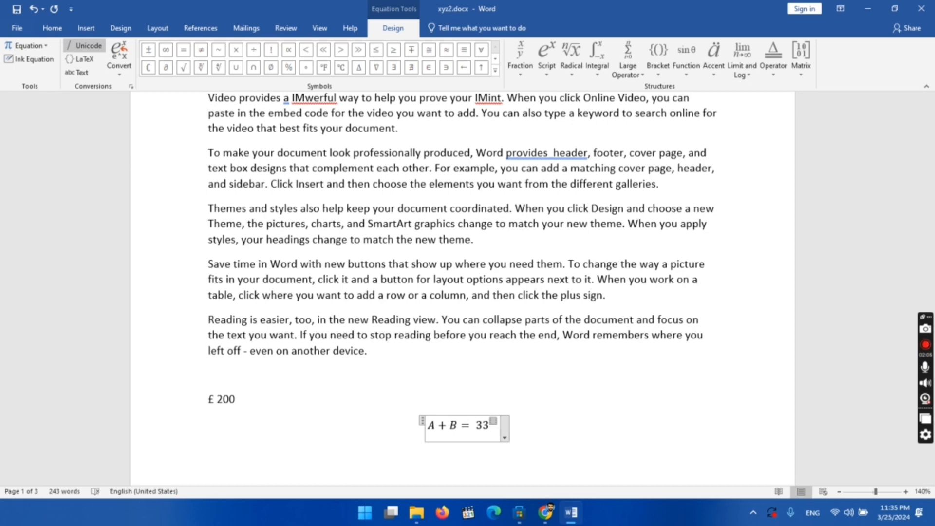
{"action": "type", "text": "2"}
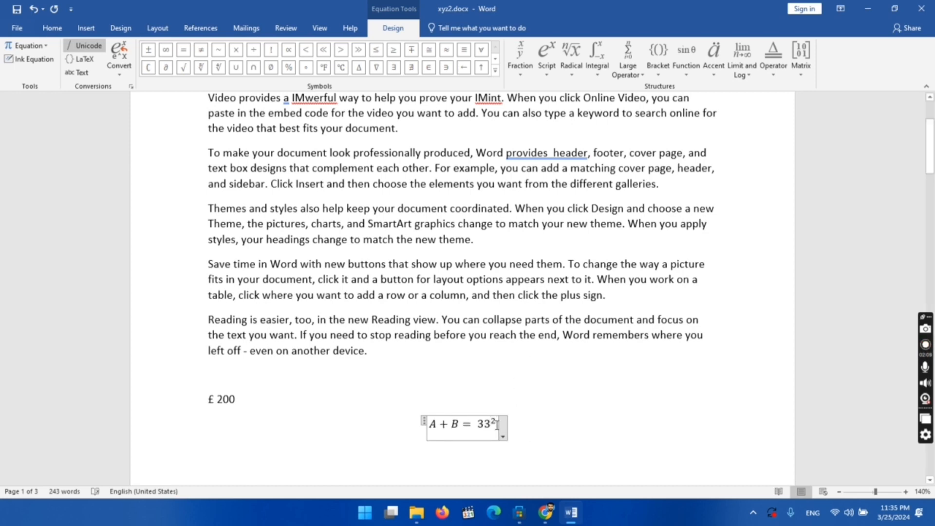
- Leave the equation and add two new lines below it
{"action": "left_click_drag", "start_coordinate": [496, 423], "coordinate": [436, 425]}
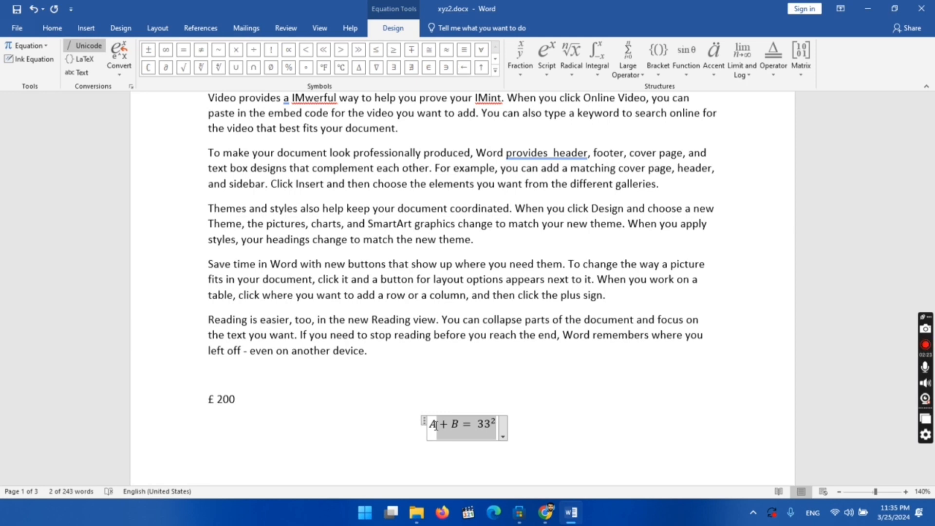
{"action": "left_click", "coordinate": [463, 427]}
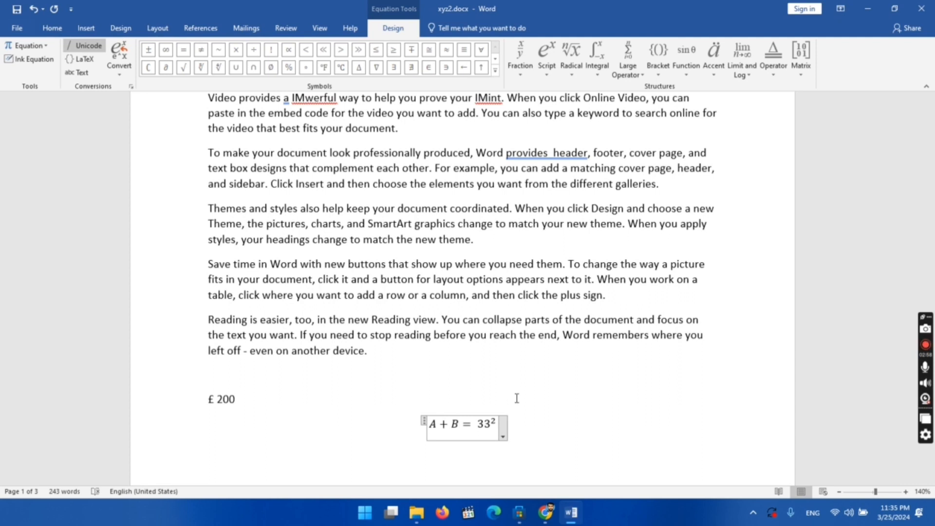
{"action": "left_click", "coordinate": [557, 440]}
{"action": "key", "text": "Return"}
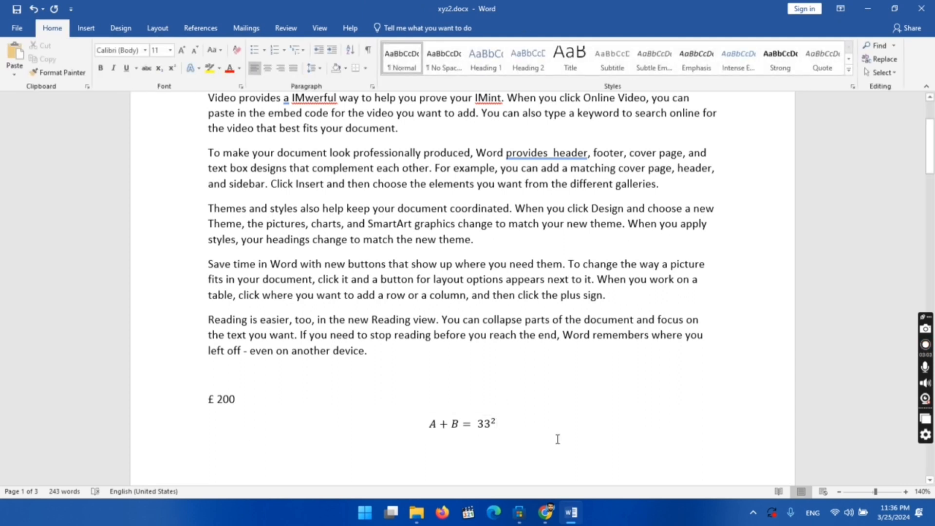
{"action": "key", "text": "Return"}
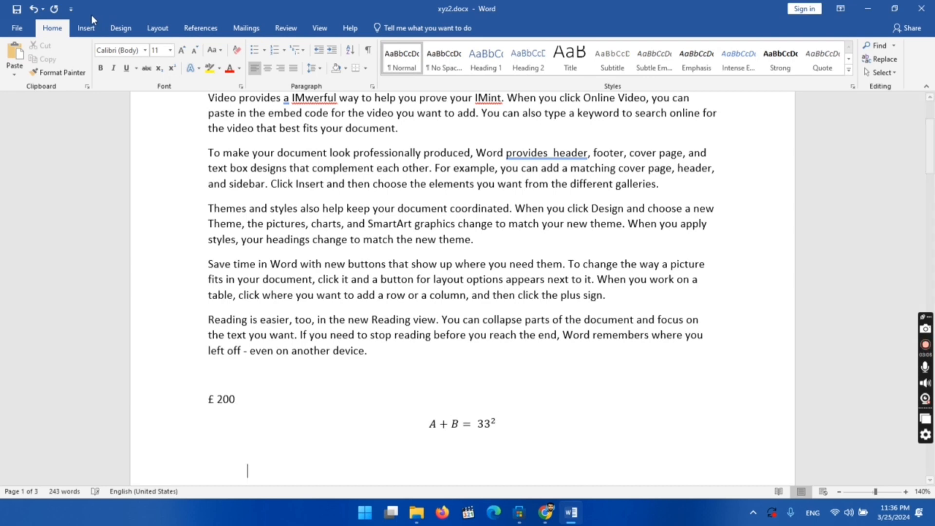
- Start inserting a hyperlink below the equation and copy the path of the chp 03 folder from File Explorer
{"action": "left_click", "coordinate": [88, 27]}
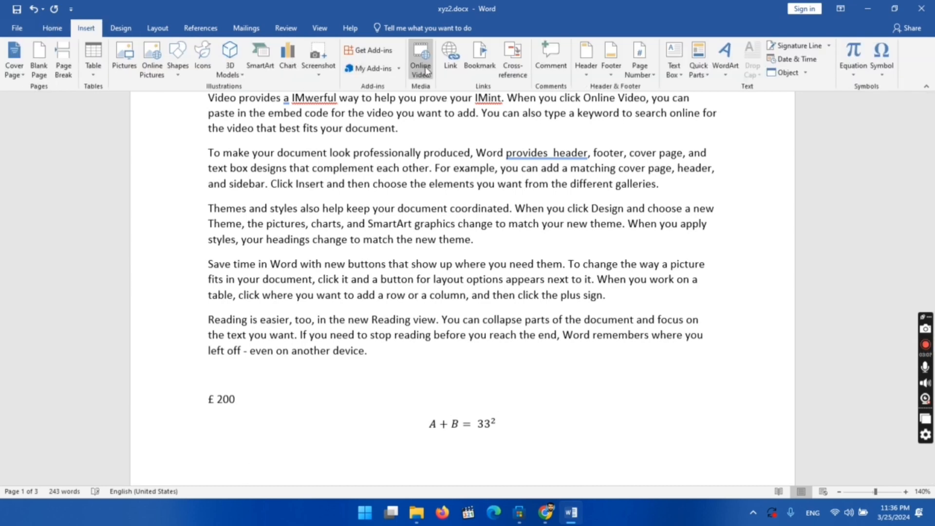
{"action": "left_click", "coordinate": [449, 68]}
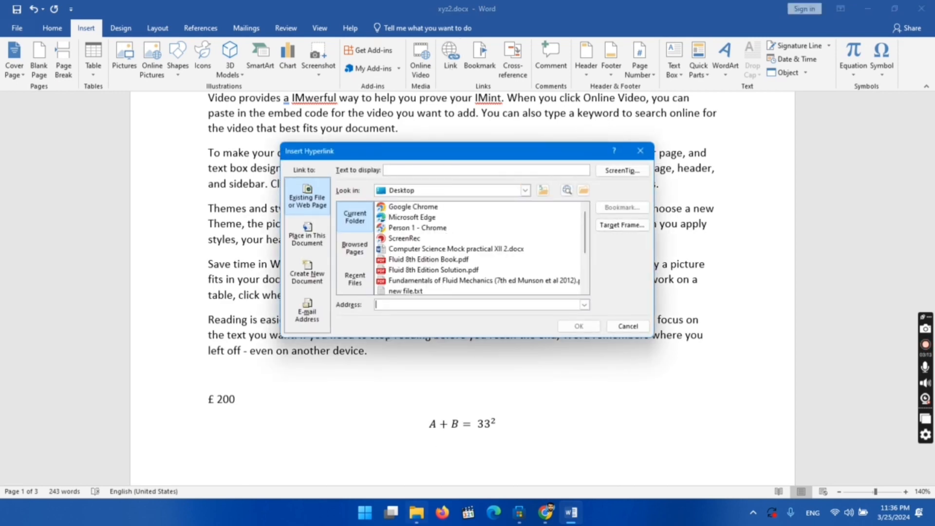
{"action": "left_click", "coordinate": [417, 512]}
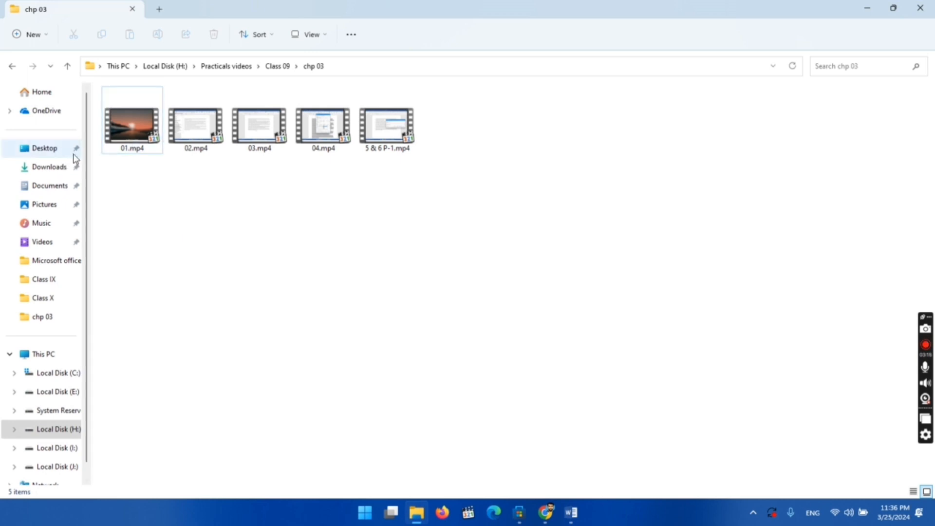
{"action": "left_click", "coordinate": [355, 66]}
{"action": "key", "text": "ctrl+c"}
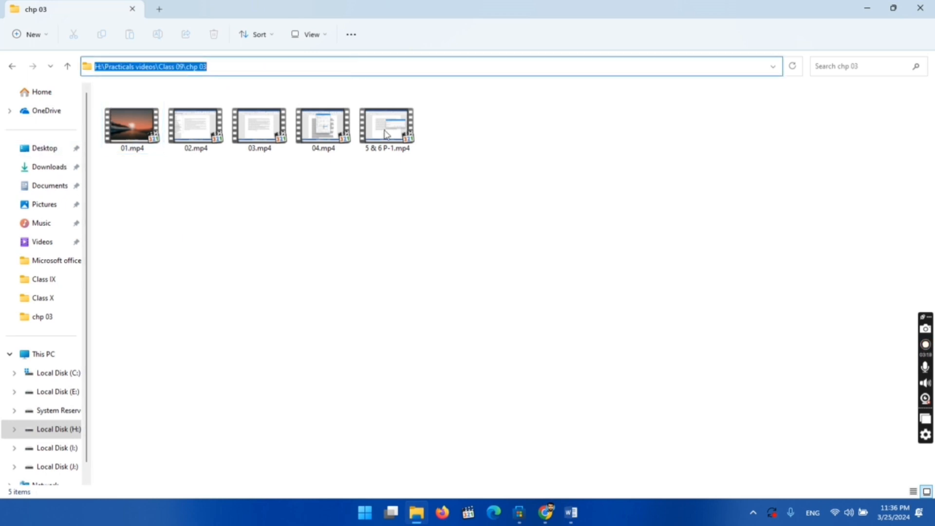
- Back in Word, insert a hyperlink to "H:\Practicals videos\Class 09\chp 03" and add new lines below it
{"action": "left_click", "coordinate": [574, 514]}
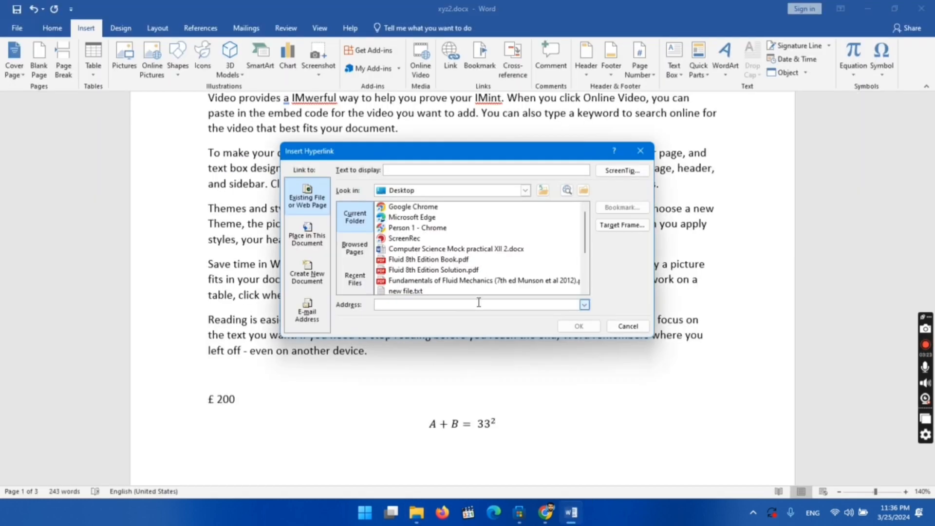
{"action": "key", "text": "ctrl+v"}
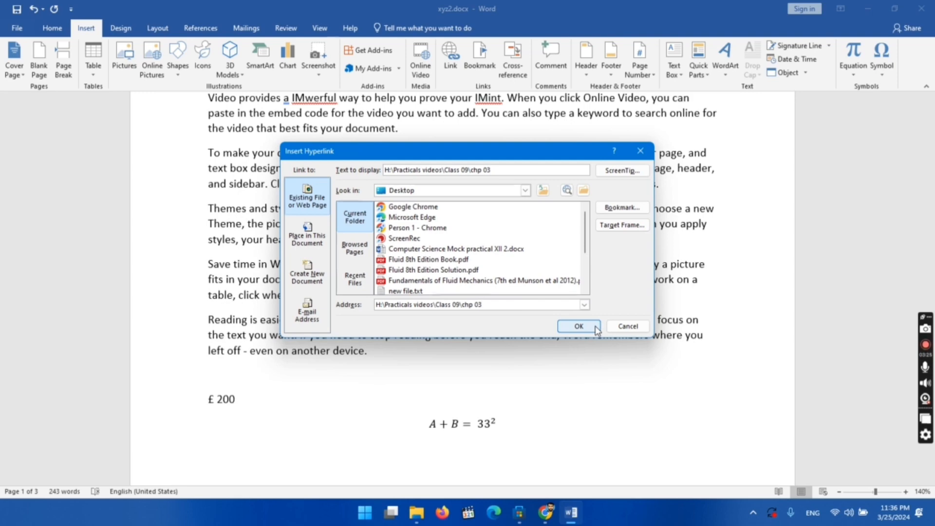
{"action": "left_click", "coordinate": [579, 326]}
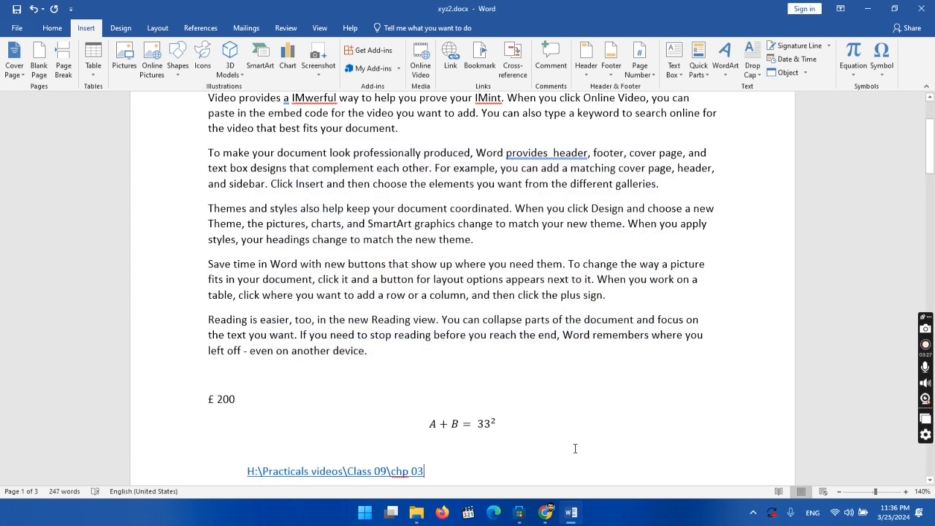
{"action": "key", "text": "Return"}
{"action": "key", "text": "Return"}
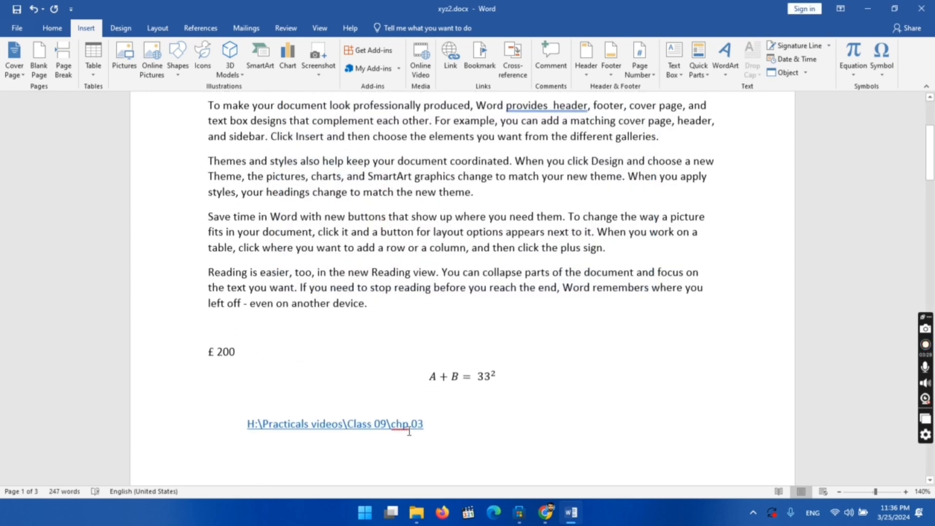
- Switch to File Explorer and close the window showing the chp 03 folder
{"action": "double_click", "coordinate": [409, 431]}
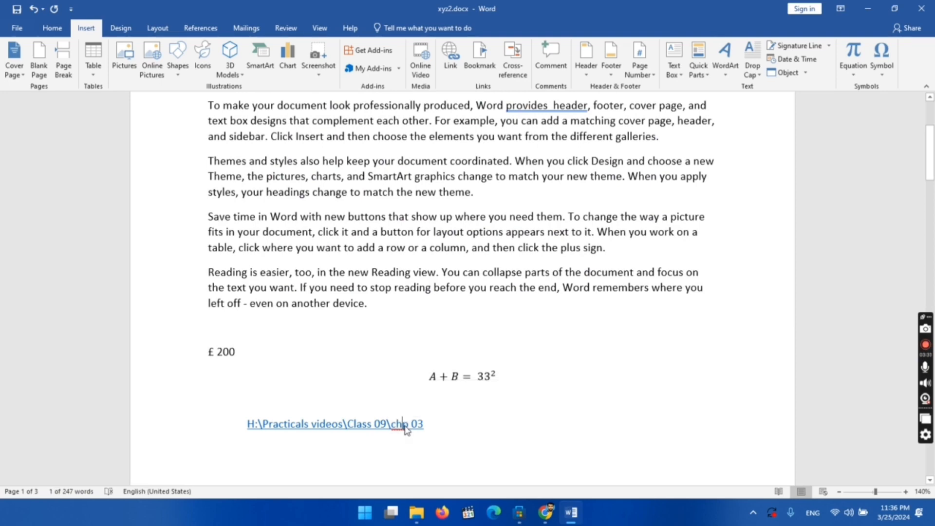
{"action": "right_click", "coordinate": [343, 423]}
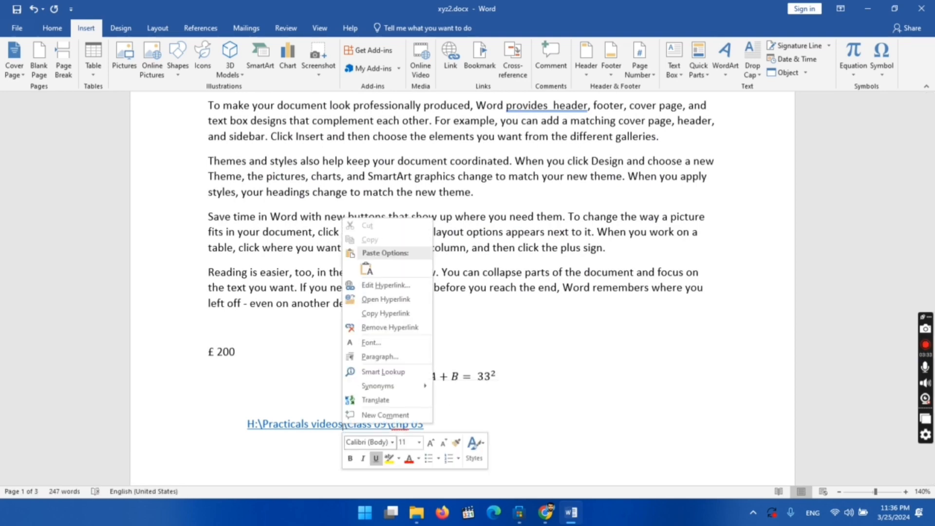
{"action": "left_click", "coordinate": [420, 519]}
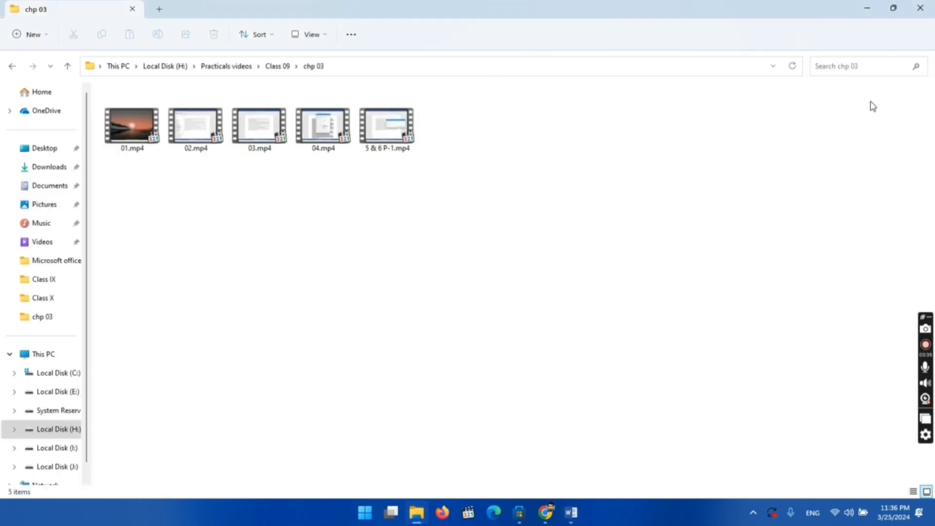
{"action": "left_click", "coordinate": [920, 8]}
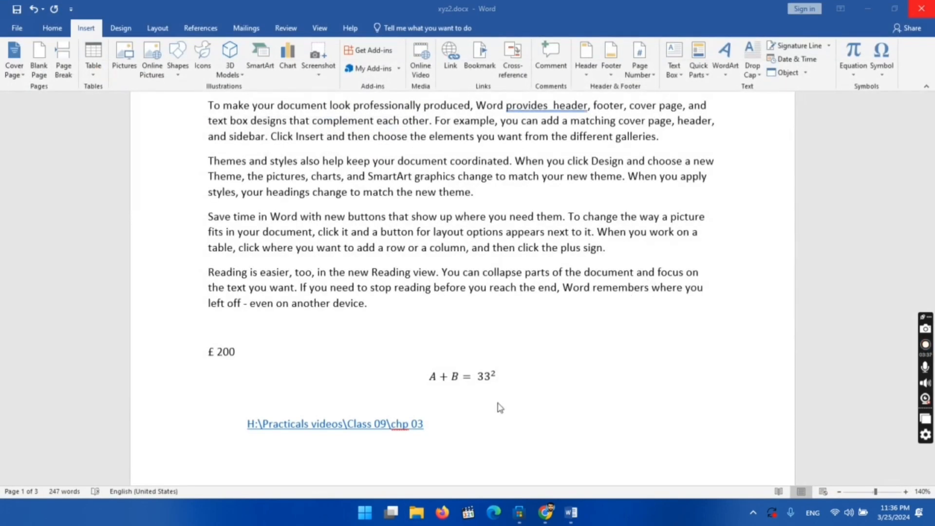
- Open the target folder of the inserted hyperlink to test it, and close the folder window
{"action": "left_click", "coordinate": [370, 430]}
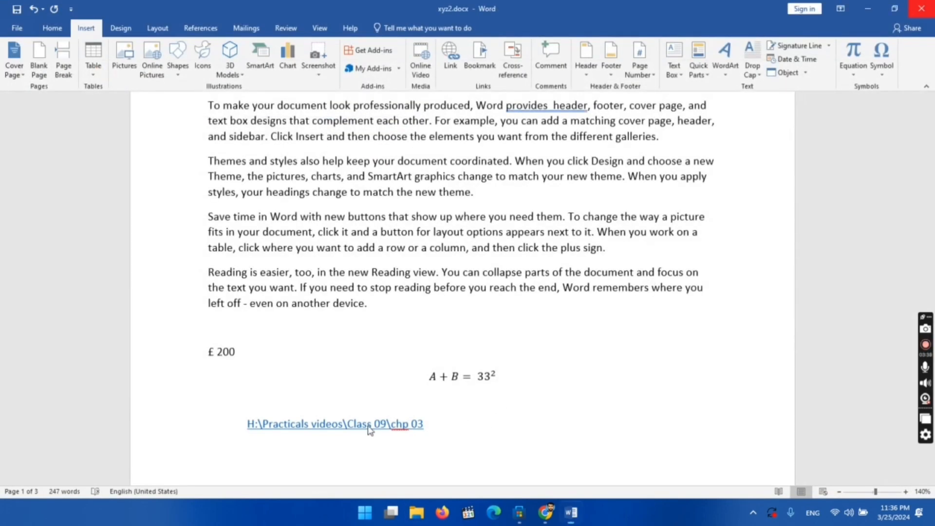
{"action": "right_click", "coordinate": [369, 429]}
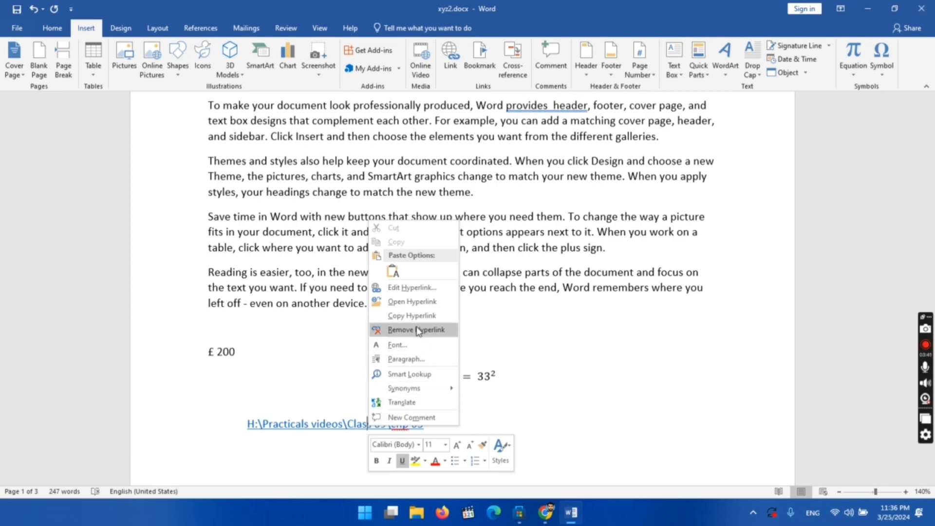
{"action": "left_click", "coordinate": [416, 303]}
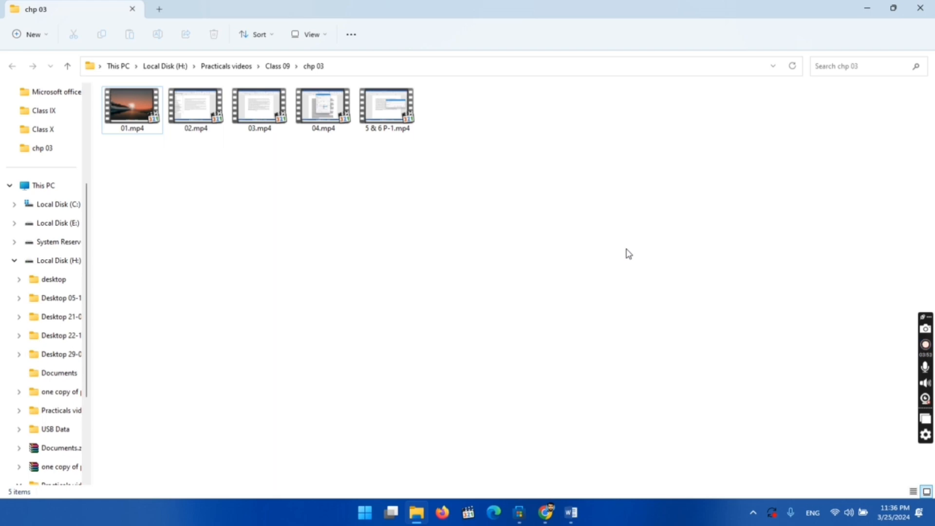
{"action": "left_click", "coordinate": [920, 8]}
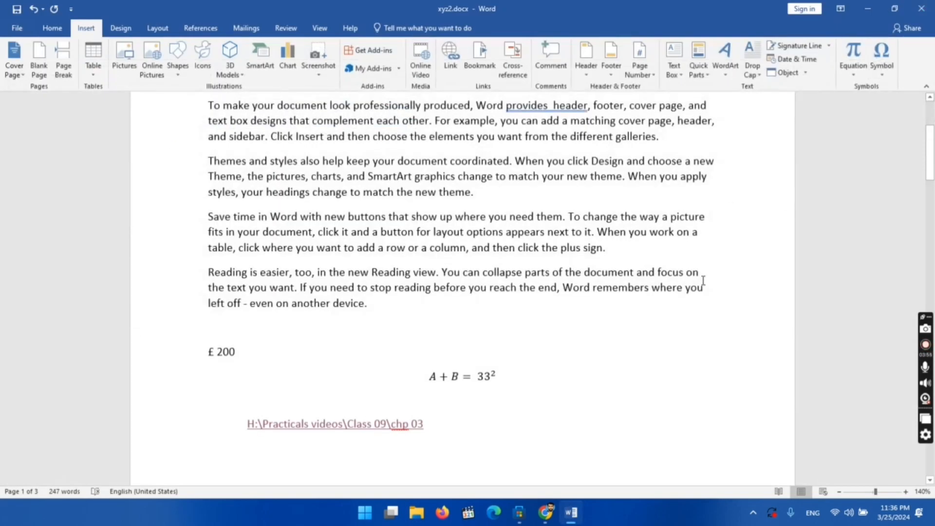
- Delete the folder hyperlink below the equation and undo the deletion
{"action": "left_click", "coordinate": [447, 428]}
{"action": "key", "text": "shift+Home"}
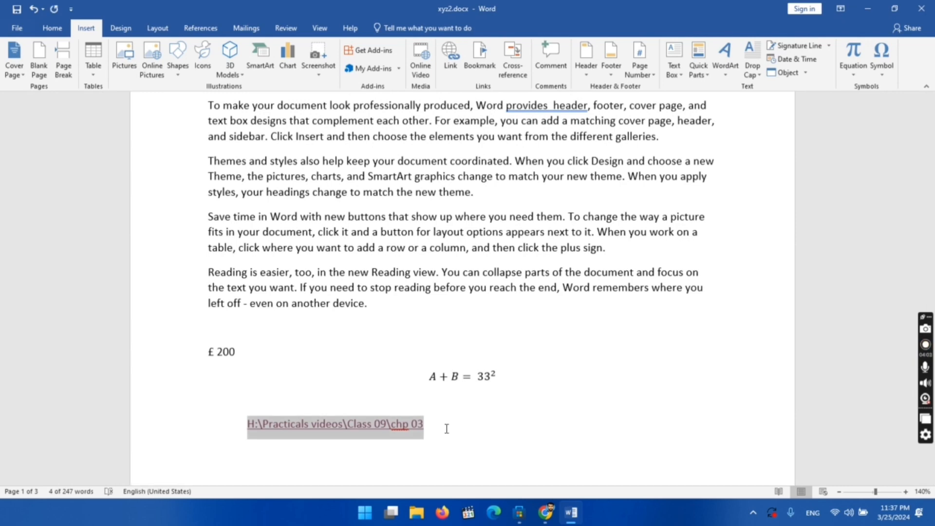
{"action": "key", "text": "Delete"}
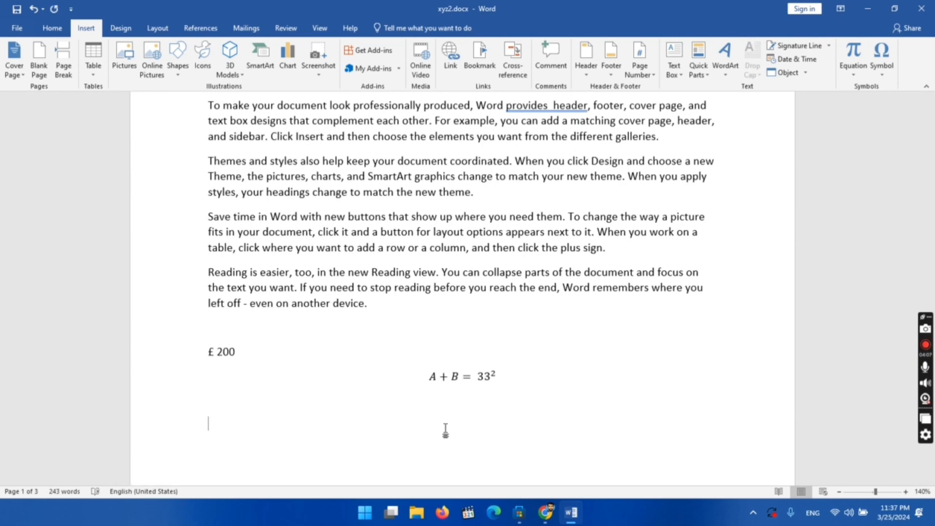
{"action": "key", "text": "ctrl+z"}
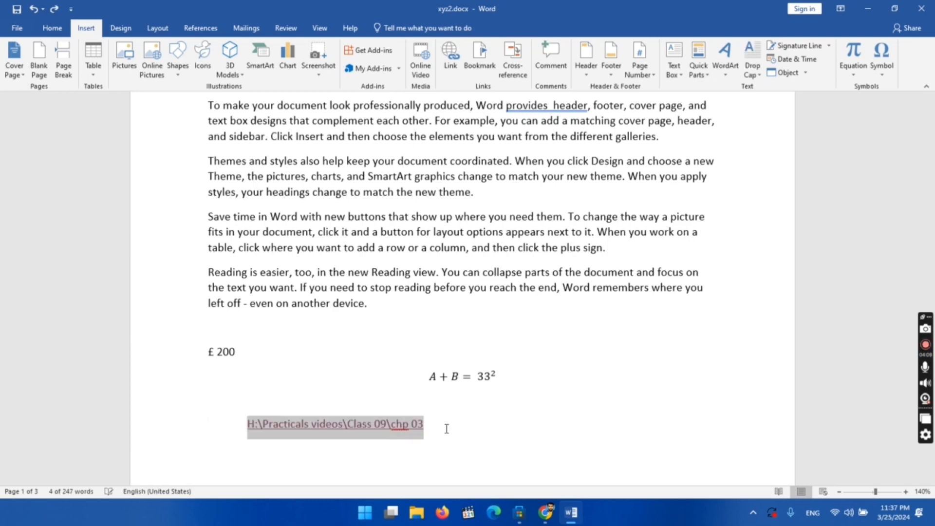
- Start a new line below the hyperlink, and open and dismiss the dialog for inserting a picture from the computer
{"action": "left_click", "coordinate": [446, 429]}
{"action": "key", "text": "Return"}
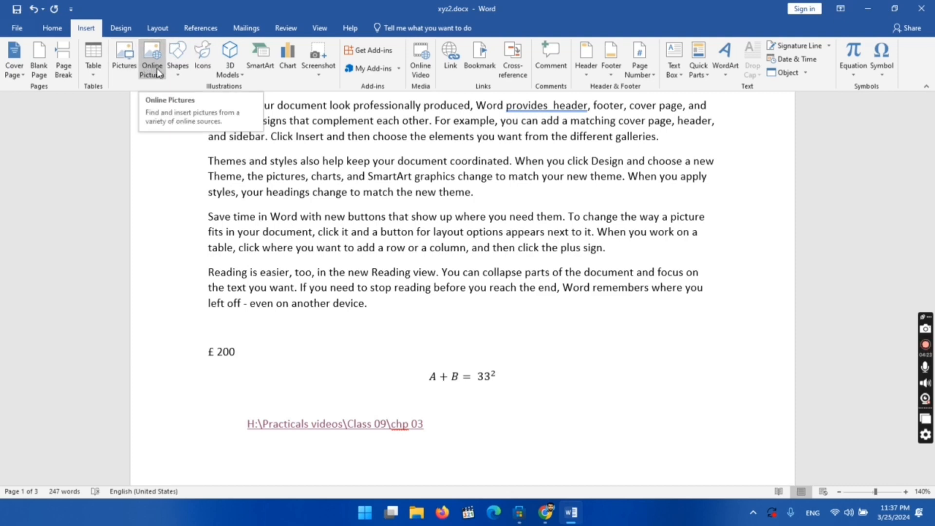
{"action": "left_click", "coordinate": [121, 66]}
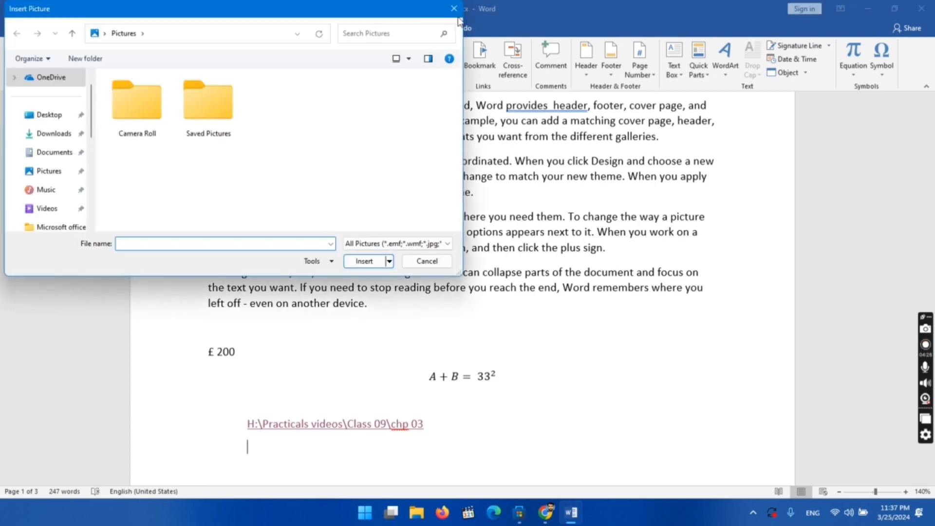
{"action": "left_click", "coordinate": [453, 8]}
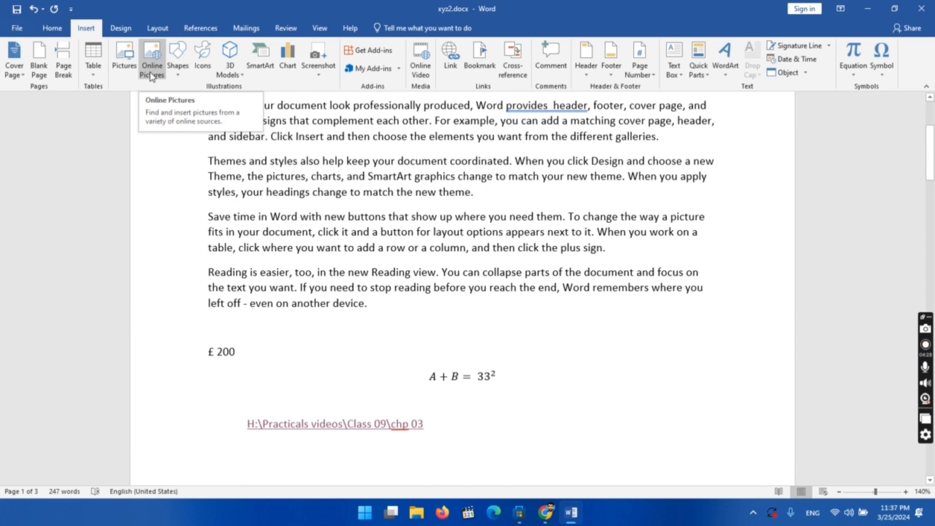
- Search the online pictures for "CAR" and return to the picture categories
{"action": "left_click", "coordinate": [152, 76]}
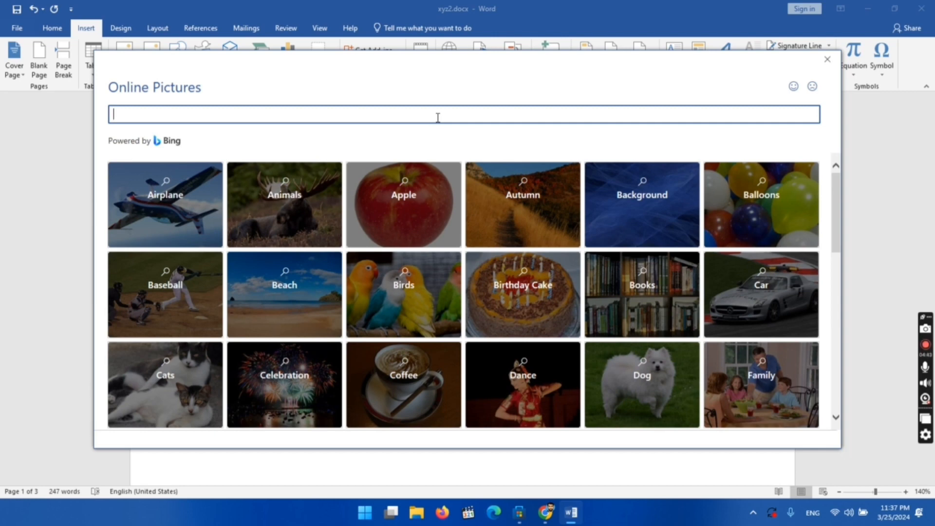
{"action": "type", "text": "CAR"}
{"action": "key", "text": "Return"}
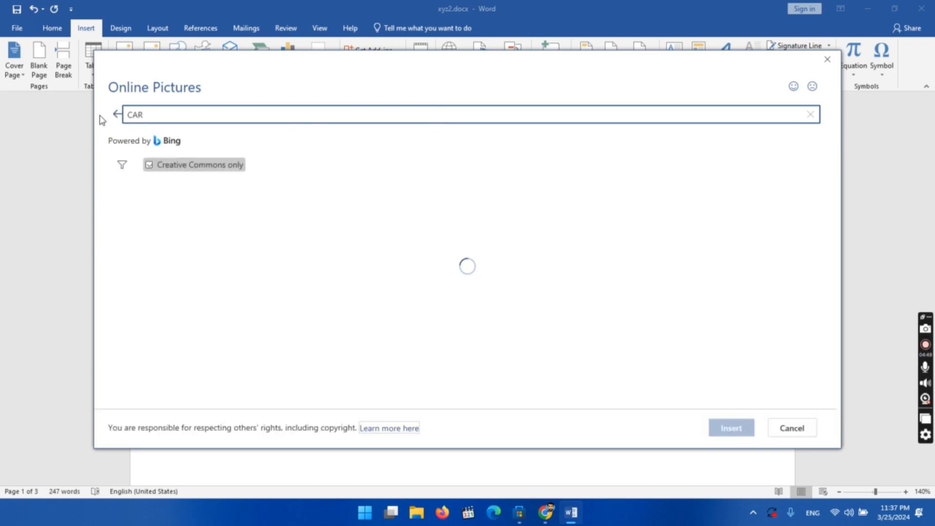
{"action": "left_click", "coordinate": [116, 114]}
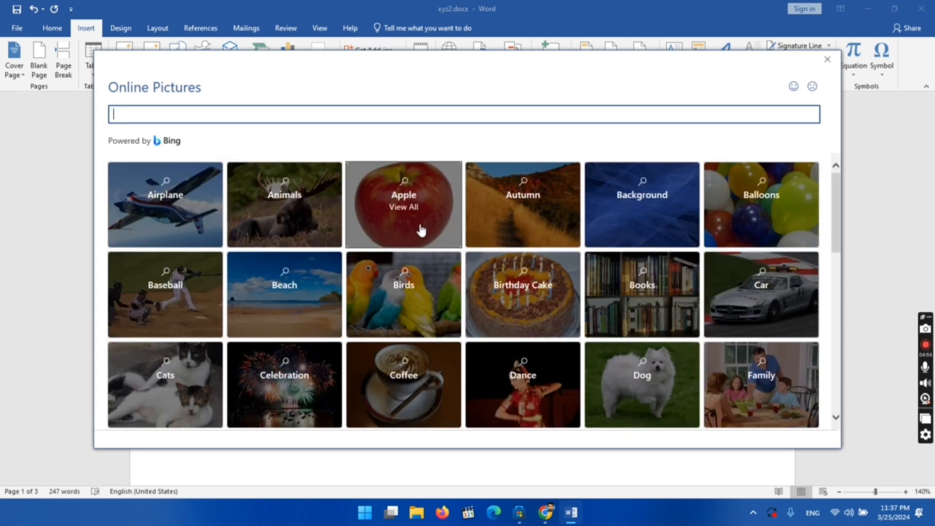
- Insert two online pictures from the Animals category below the hyperlink, including the black-and-white lemur on a branch
{"action": "left_click", "coordinate": [324, 223]}
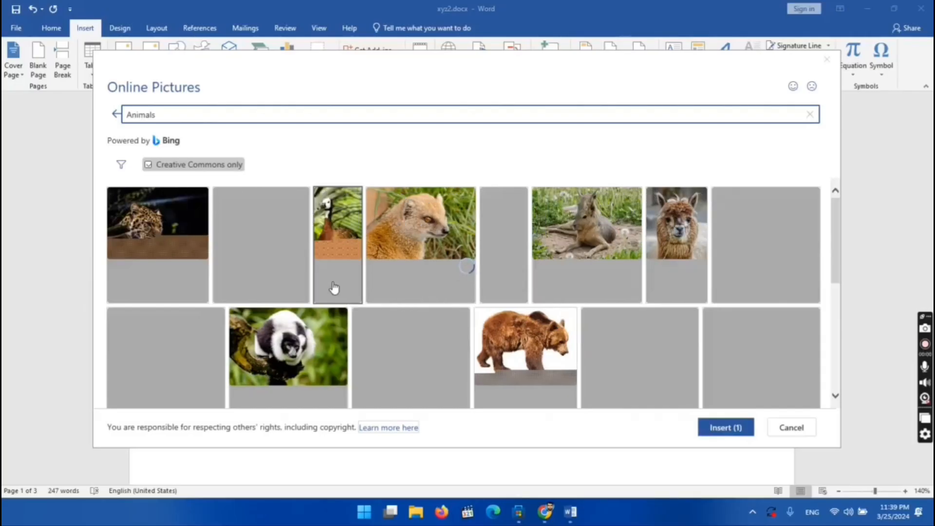
{"action": "left_click", "coordinate": [293, 350]}
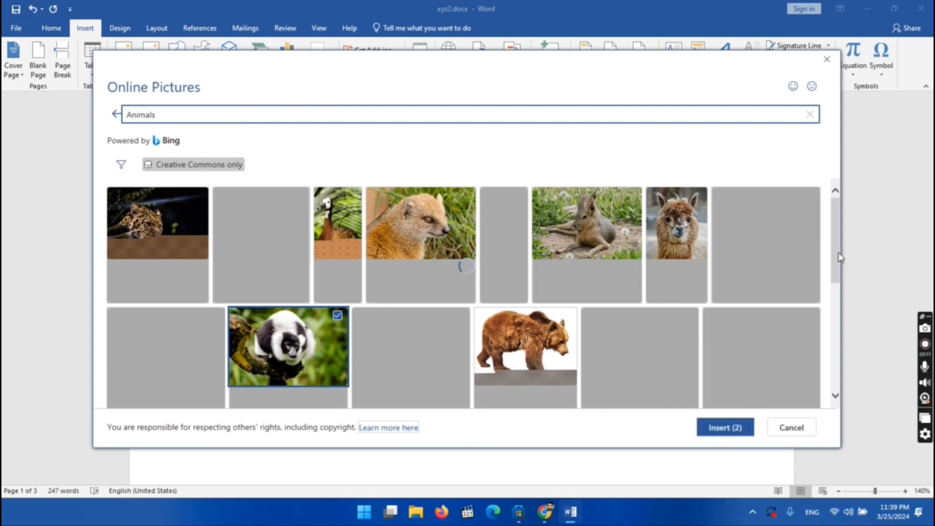
{"action": "scroll", "coordinate": [840, 258], "scroll_direction": "down", "scroll_amount": 3}
{"action": "left_click", "coordinate": [727, 428]}
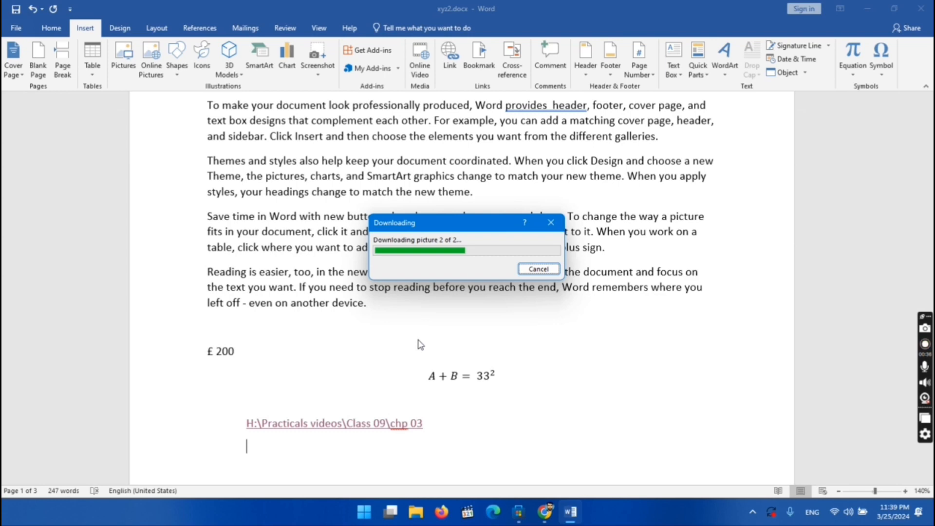
{"action": "left_click_drag", "start_coordinate": [470, 230], "coordinate": [470, 208]}
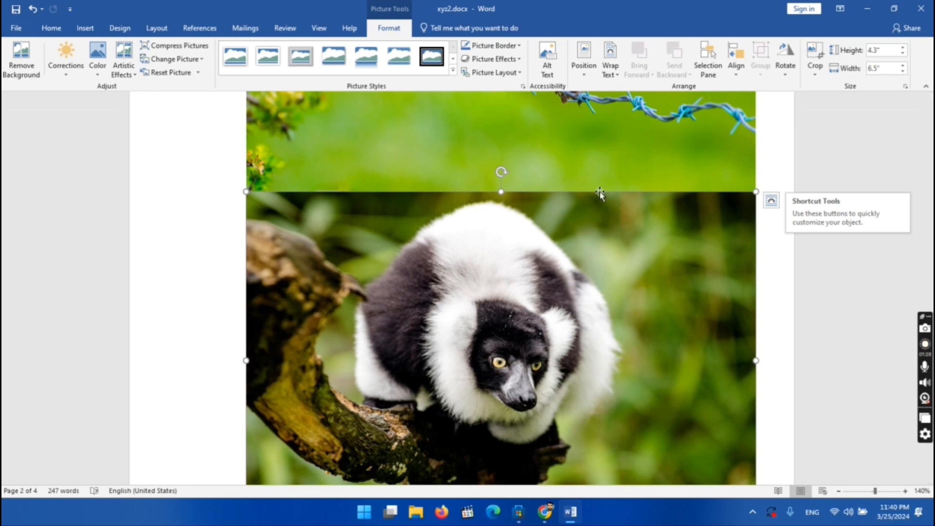
{"action": "mouse_move", "coordinate": [929, 251]}
{"action": "left_mouse_down"}
{"action": "mouse_move", "coordinate": [929, 201]}
{"action": "mouse_move", "coordinate": [929, 249]}
{"action": "left_mouse_up"}
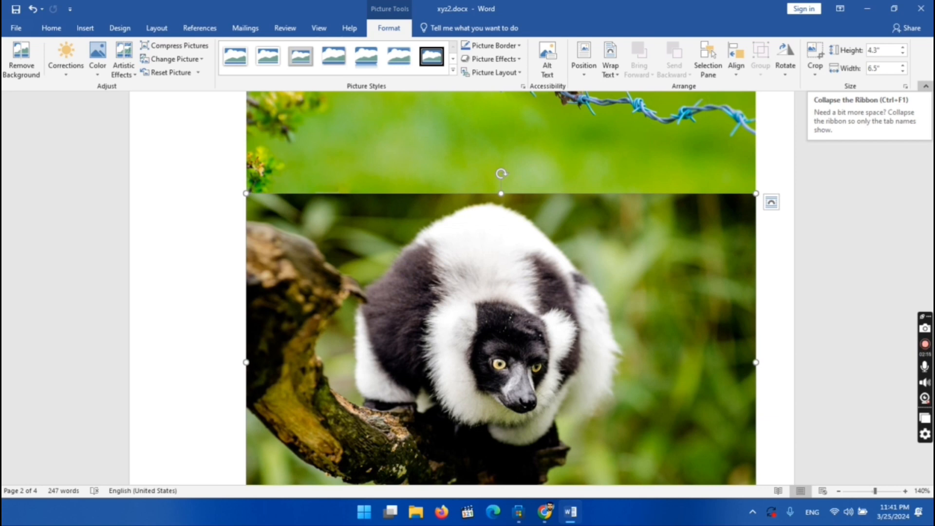
{"action": "left_click", "coordinate": [925, 345]}
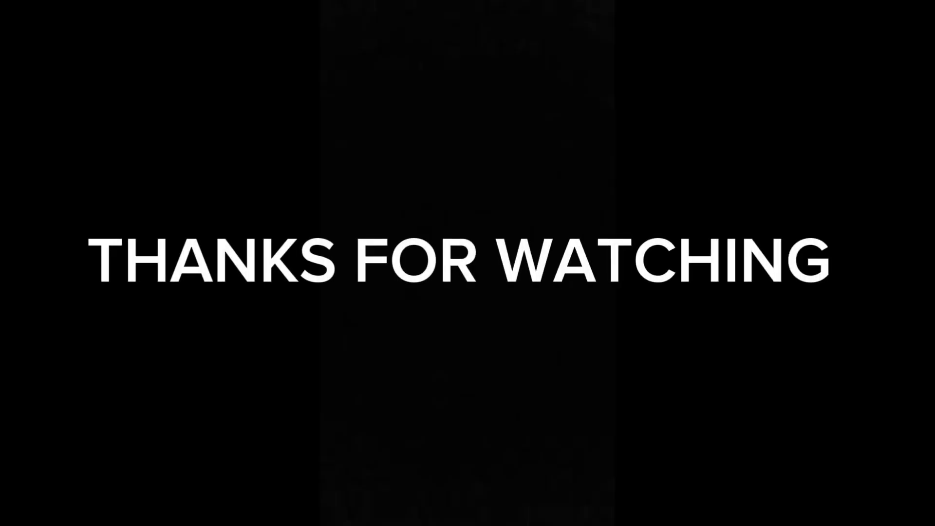